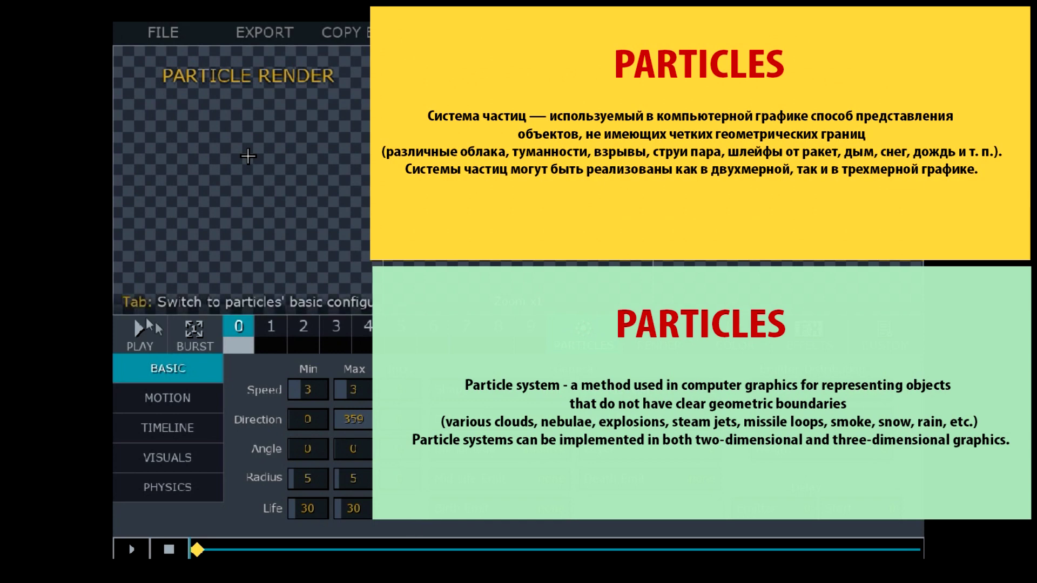
Play the default emitter and move it so red particles spray in both previews.
left_click(139, 332)
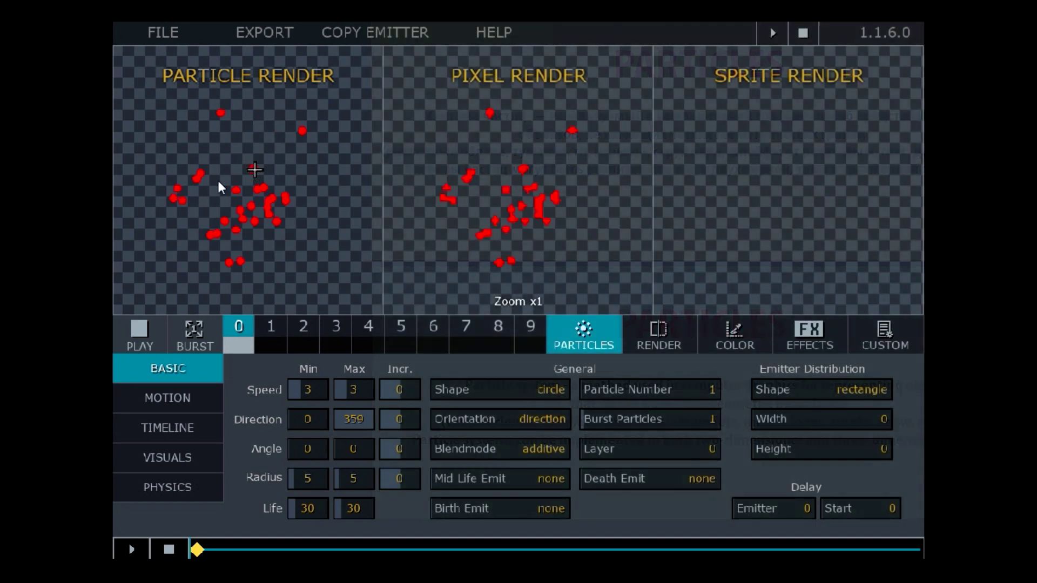
left_click(216, 210)
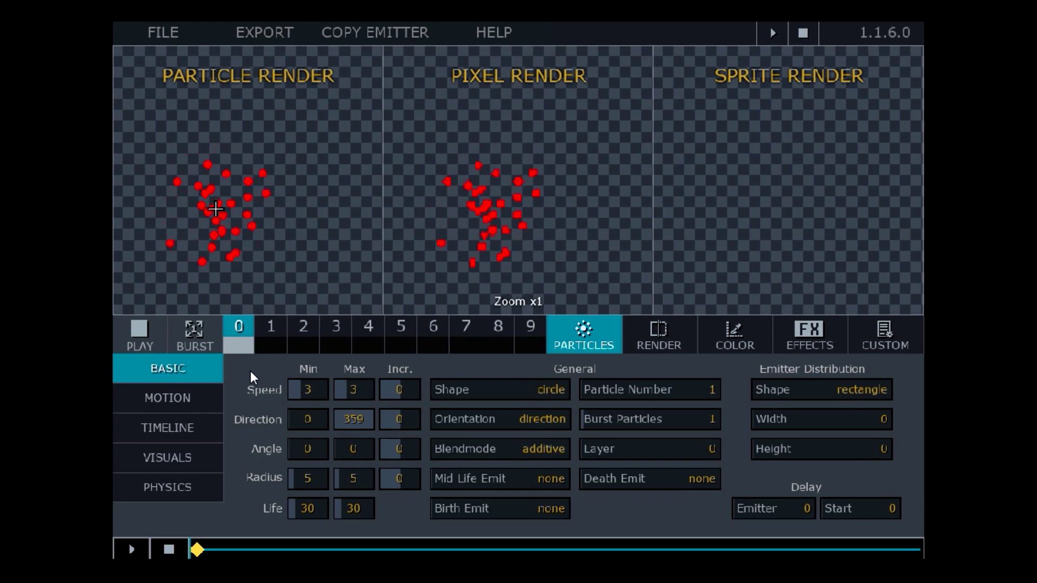
left_click(207, 337)
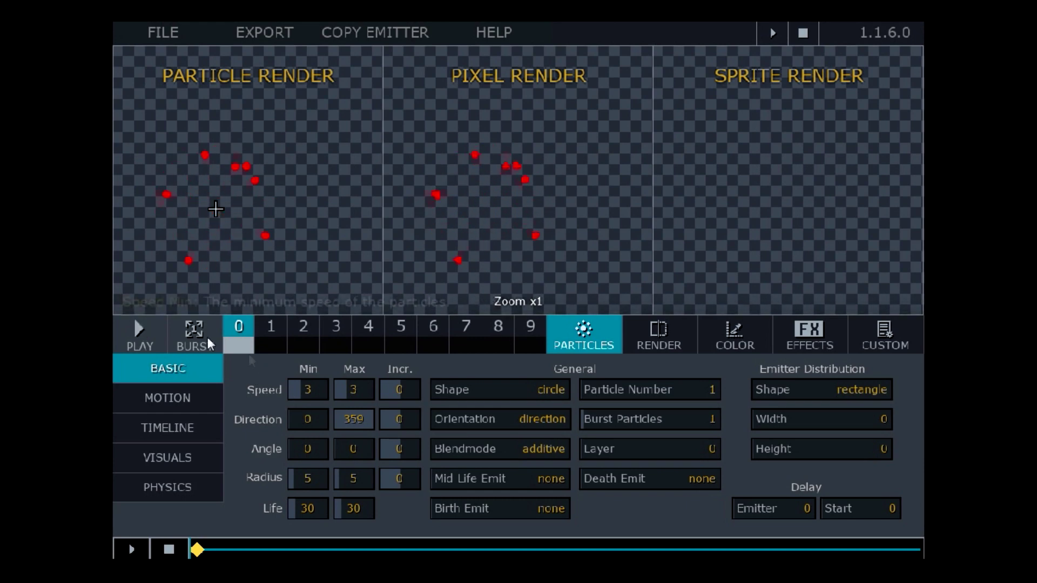
left_click(149, 337)
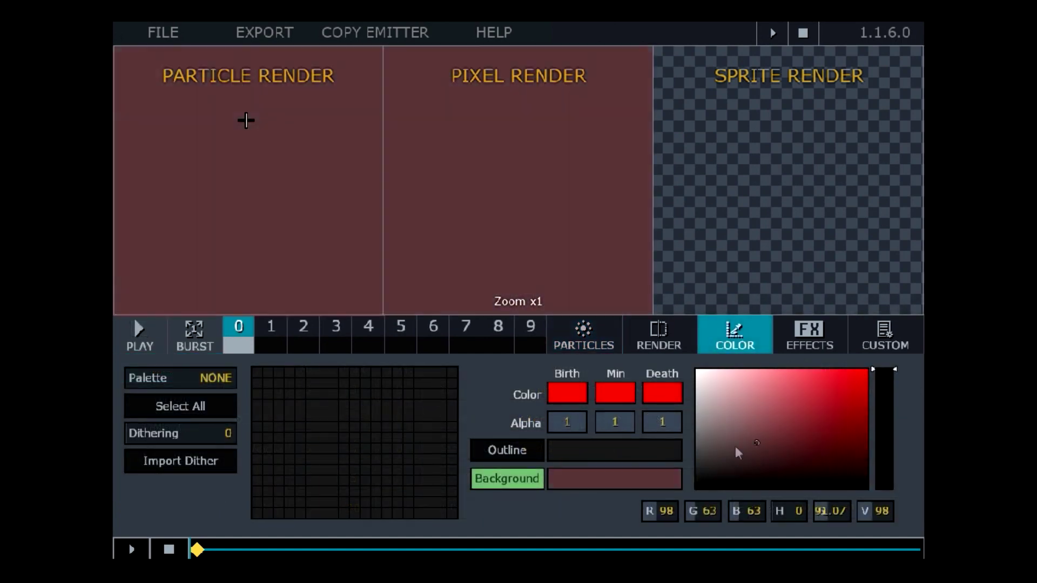
Change the preview background from maroon to a near-black dark grey.
left_click_drag(735, 447, 676, 466)
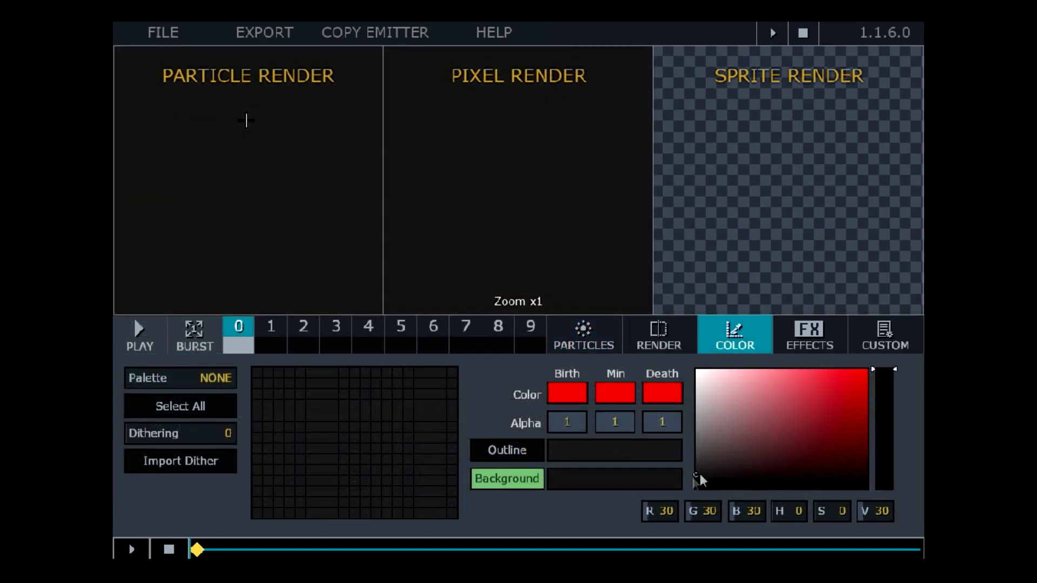
left_click_drag(690, 474, 696, 484)
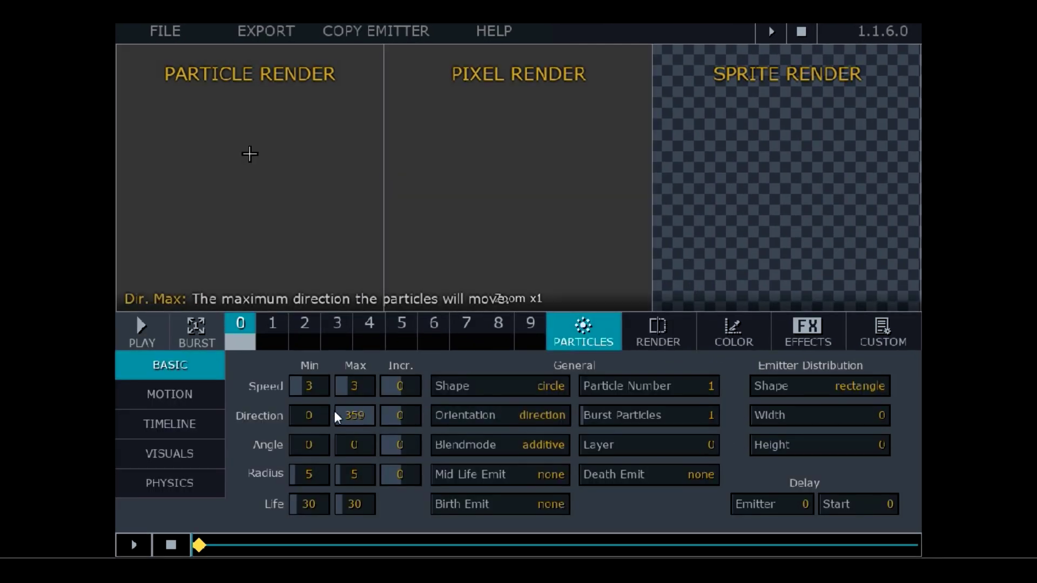
Restrict particle direction to min 60 and max 120, then play the animation again.
left_click(311, 421)
type("60")
key("Return")
left_click(354, 416)
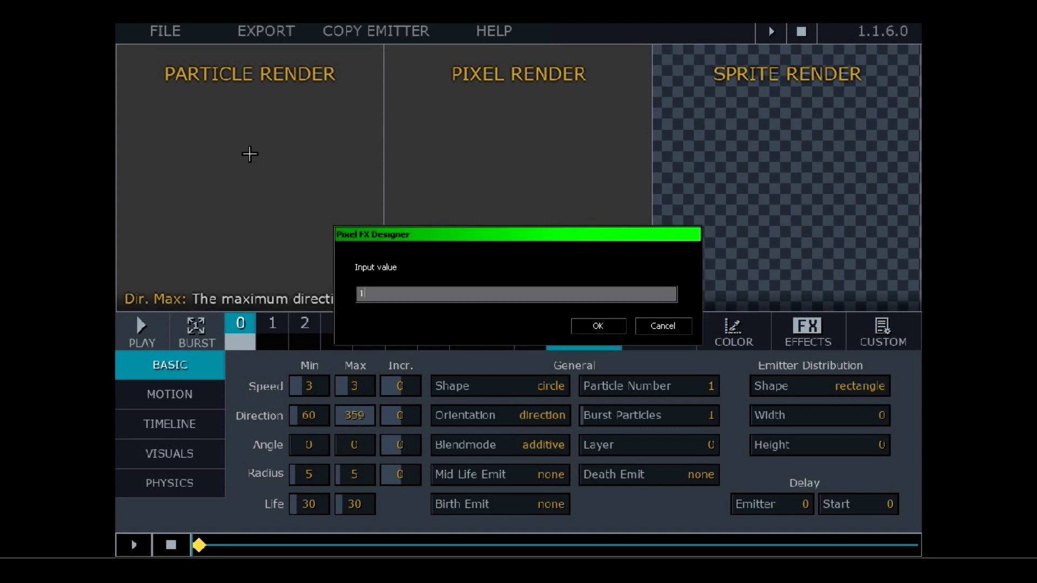
type("120")
key("Return")
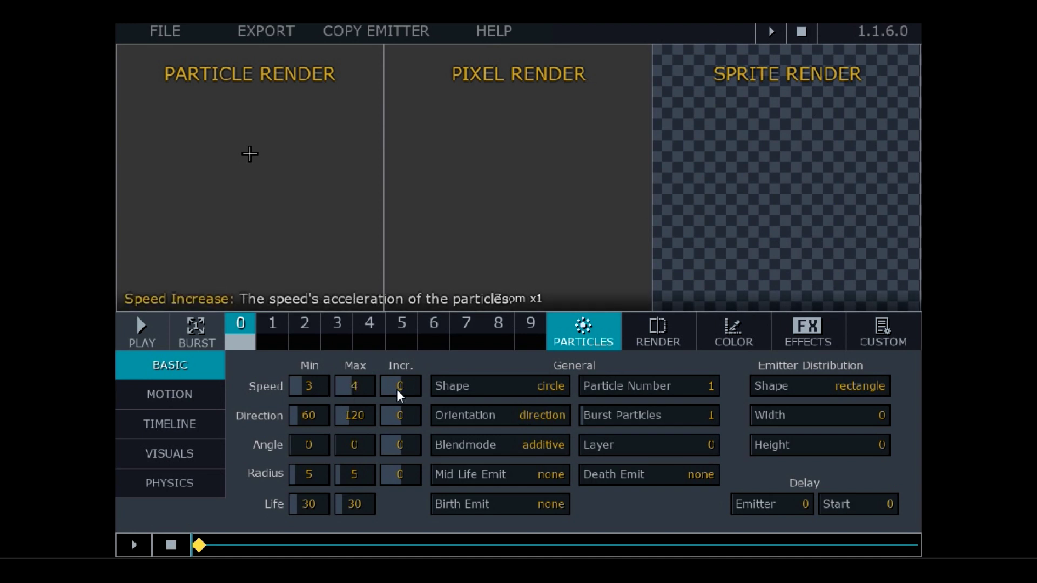
left_click(160, 336)
Move the emitter lower in the canvas and change the particle shape to diamond.
left_click(244, 232)
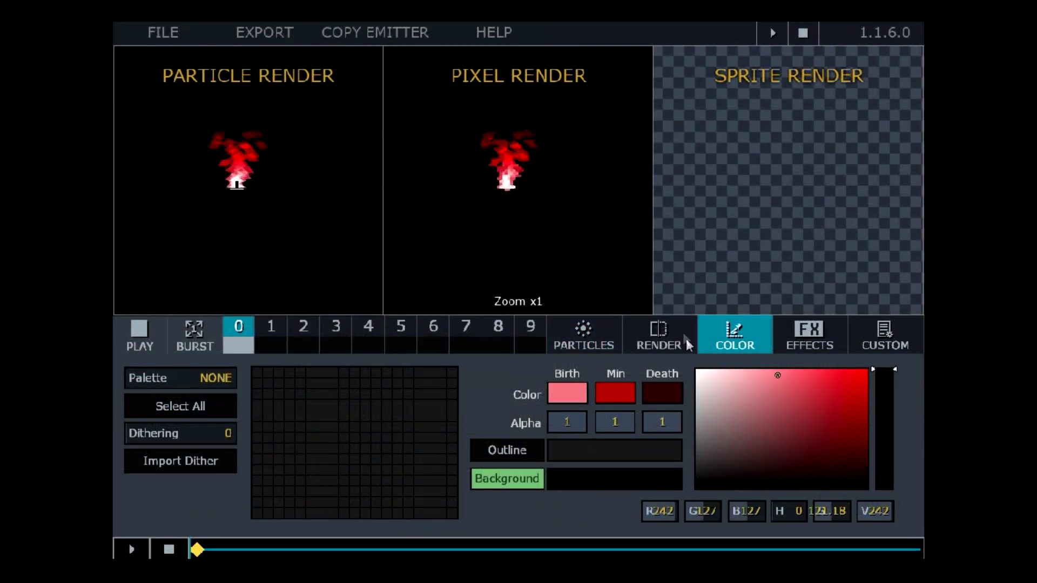
left_click(609, 341)
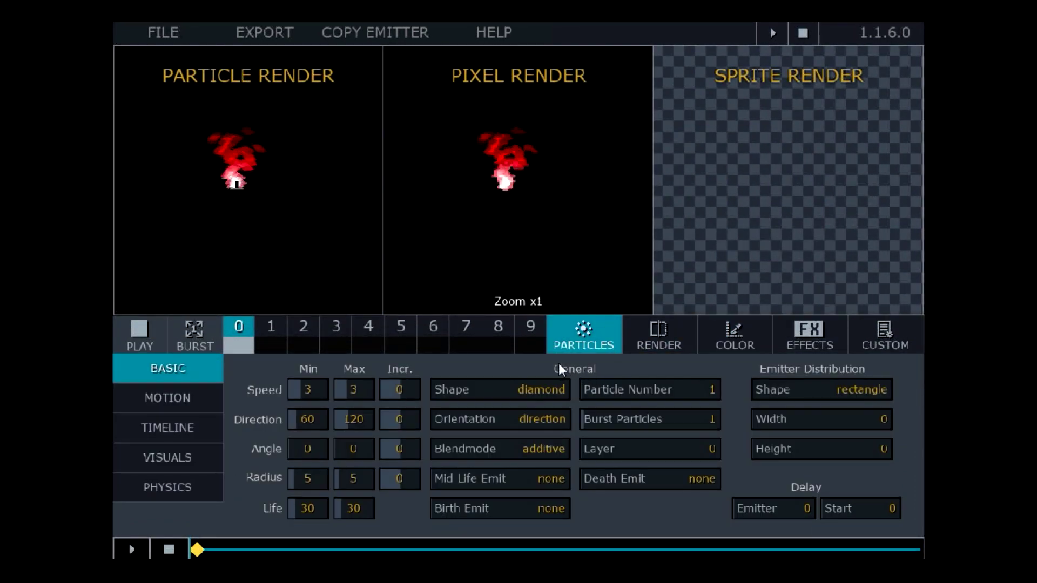
left_click(517, 391)
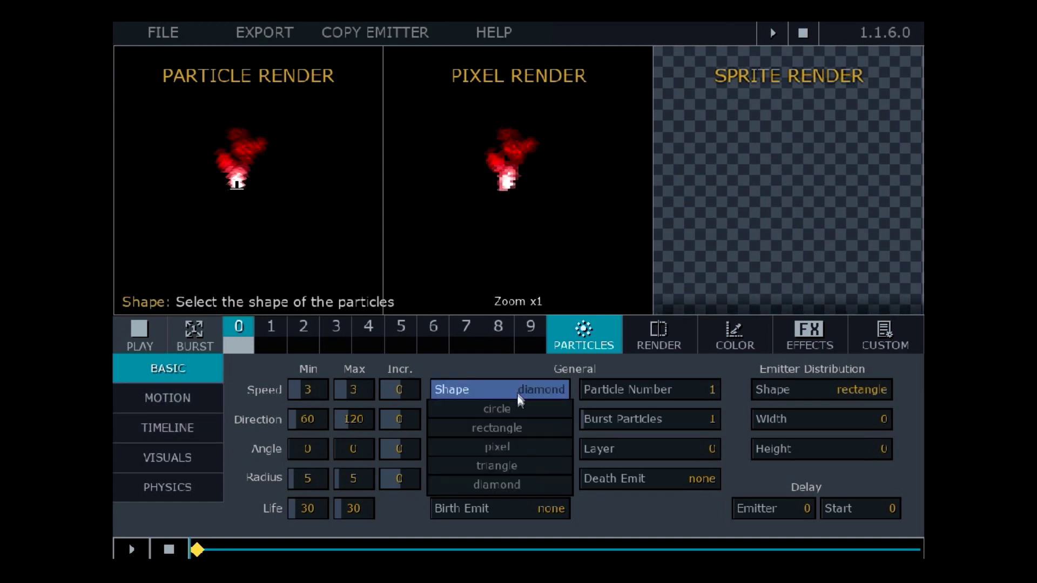
left_click(514, 411)
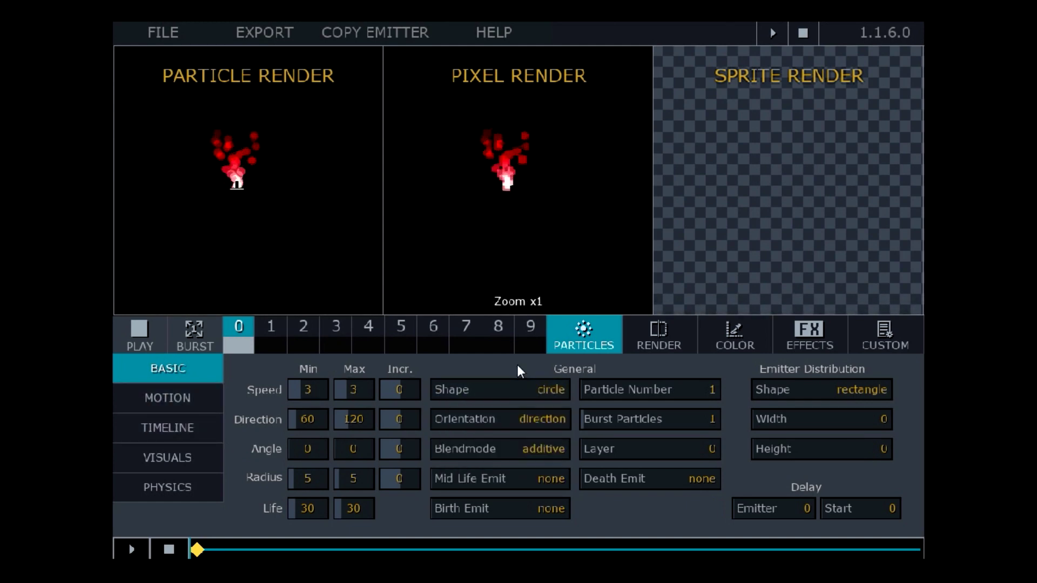
left_click(513, 388)
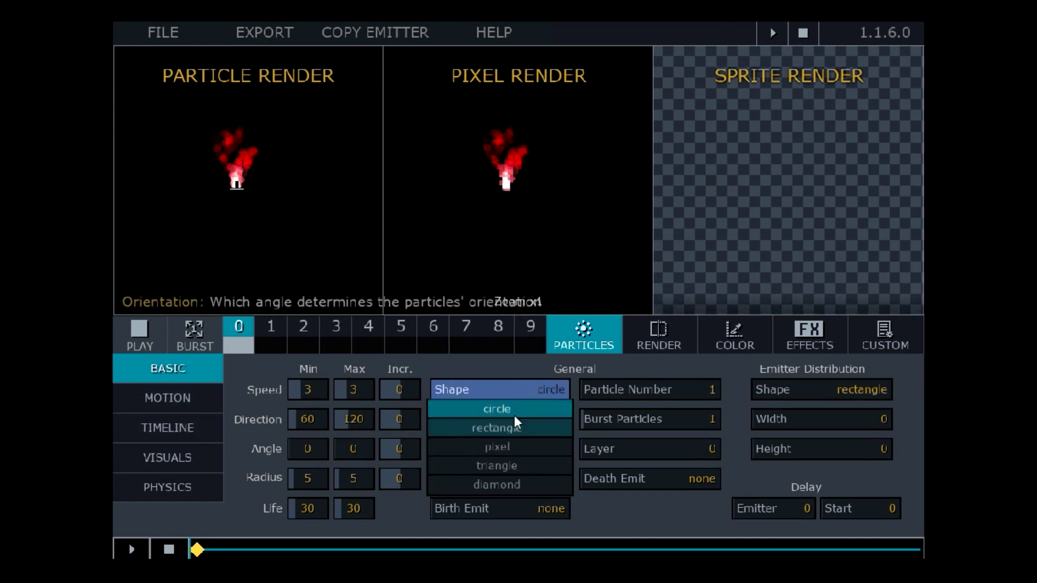
left_click(519, 481)
left_click(190, 404)
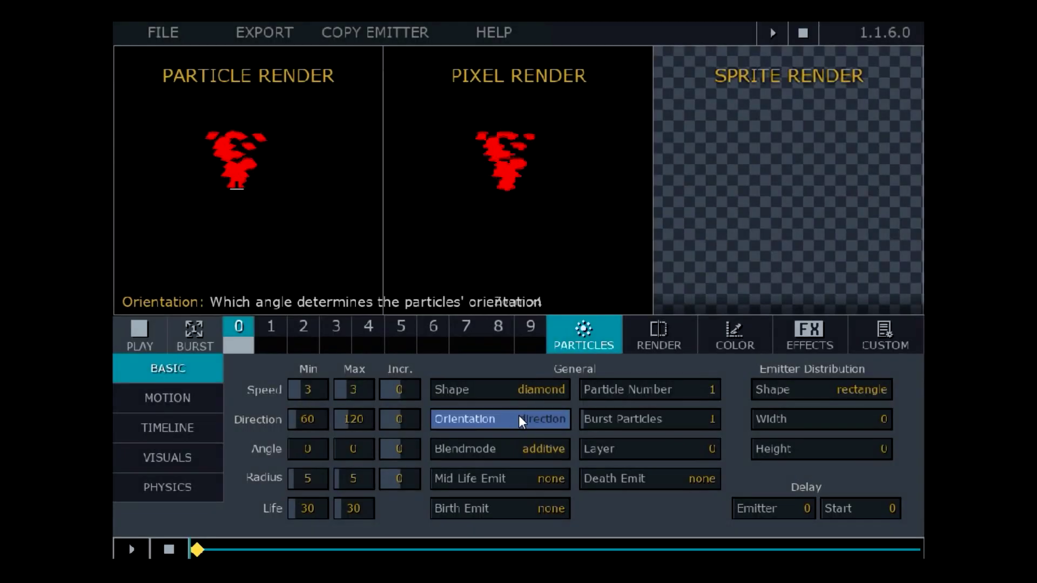
left_click(519, 417)
left_click(522, 465)
left_click(504, 421)
left_click(517, 443)
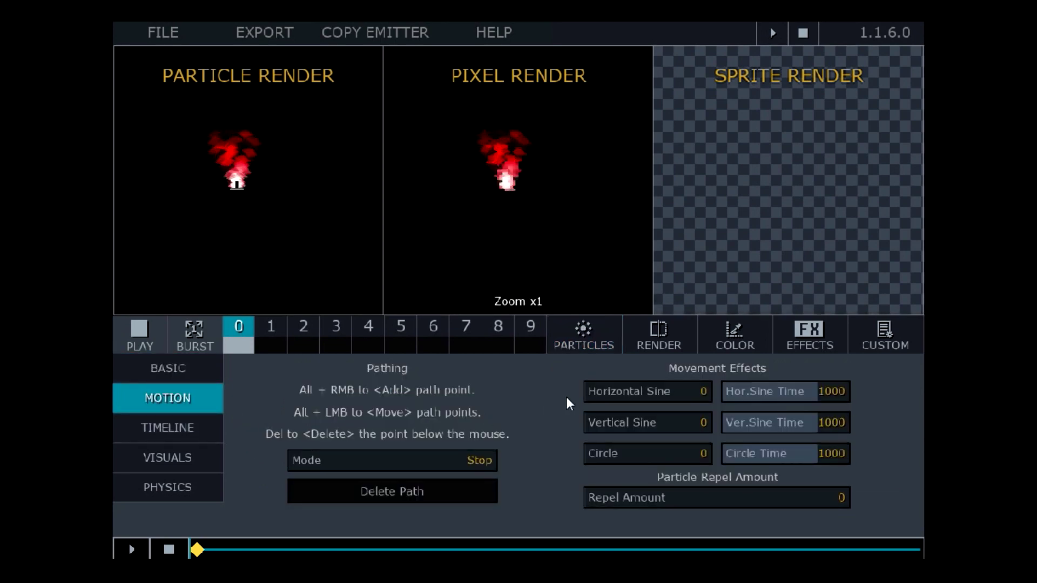
left_click_drag(589, 390, 714, 394)
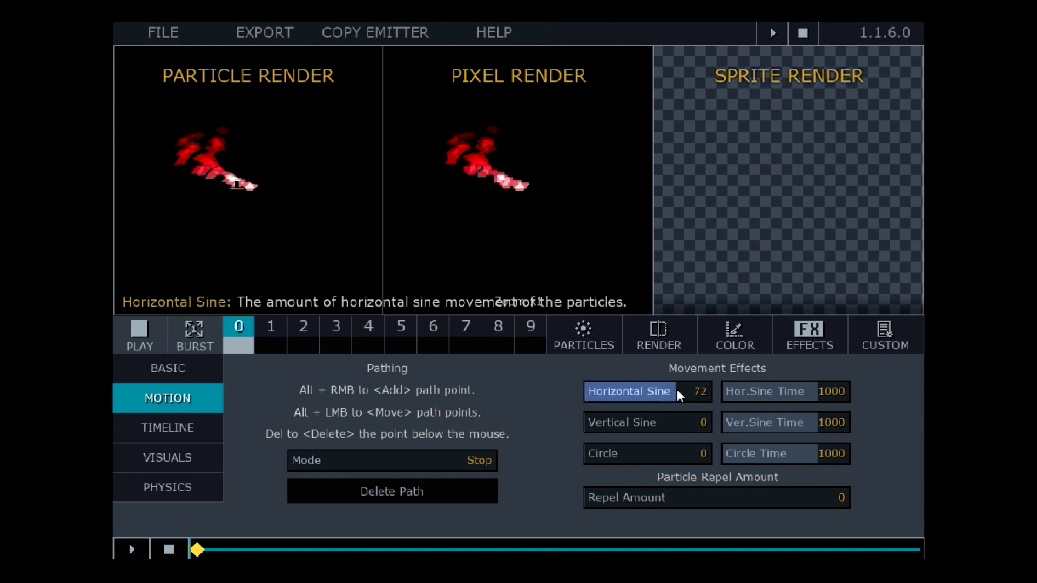
mouse_move(850, 387)
left_mouse_down()
mouse_move(774, 388)
mouse_move(786, 395)
left_mouse_up()
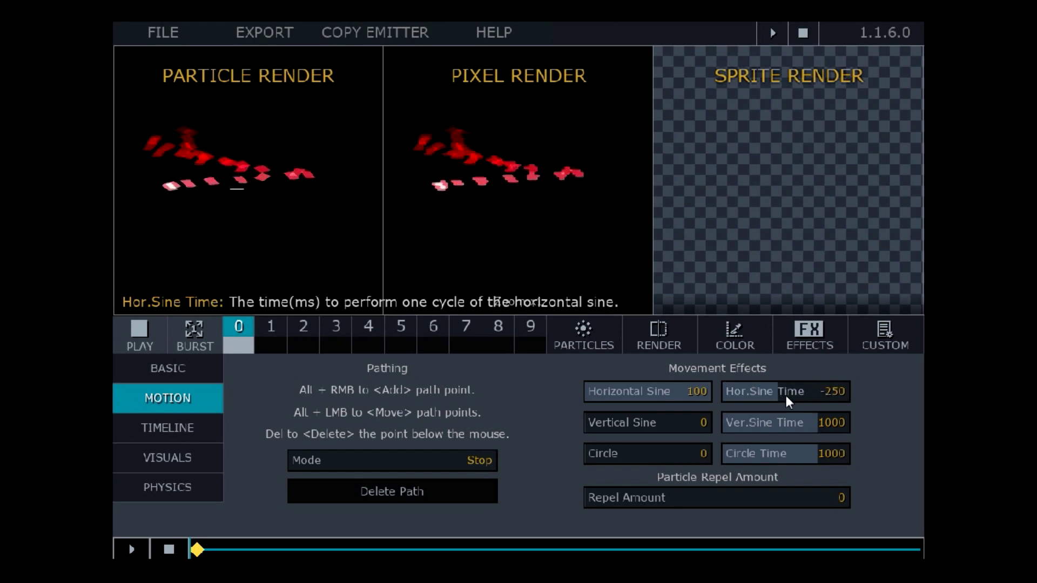
right_click(799, 394)
type("1")
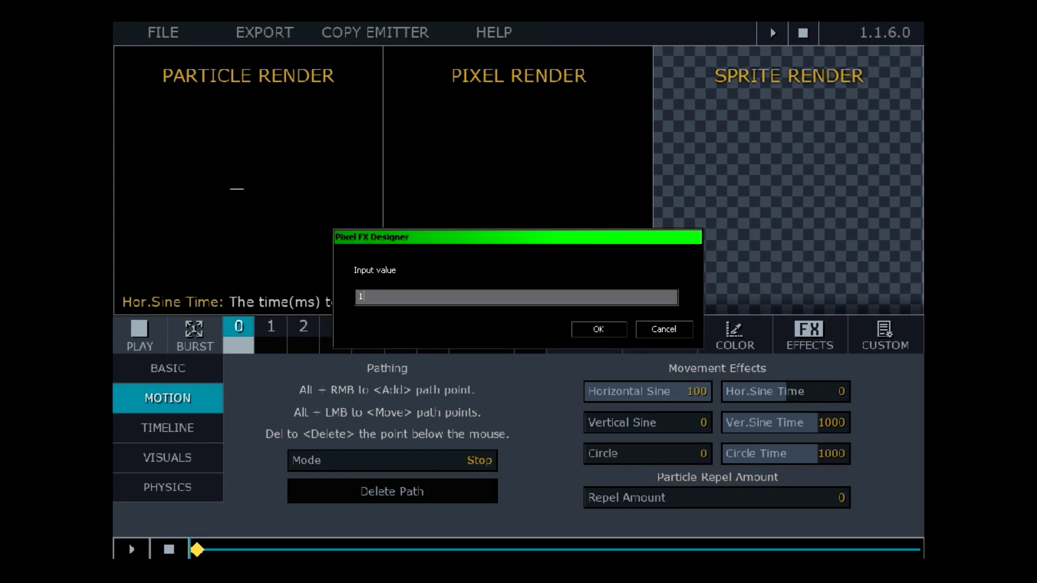
type("0")
key("Return")
left_click_drag(712, 394, 588, 394)
mouse_move(588, 422)
left_mouse_down()
mouse_move(731, 426)
mouse_move(599, 439)
mouse_move(718, 455)
left_mouse_up()
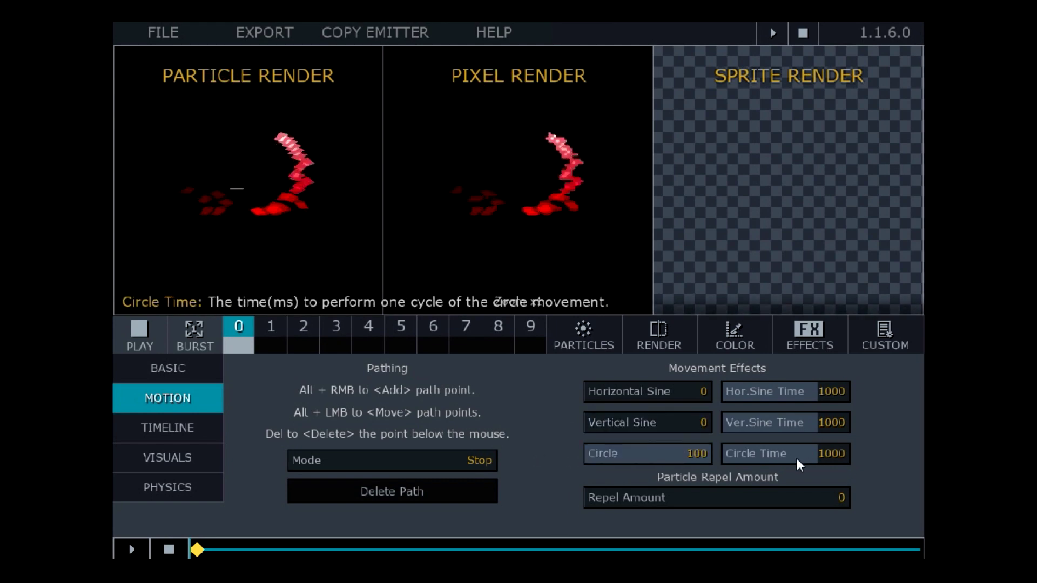
right_click(848, 454)
type("20")
key("Return")
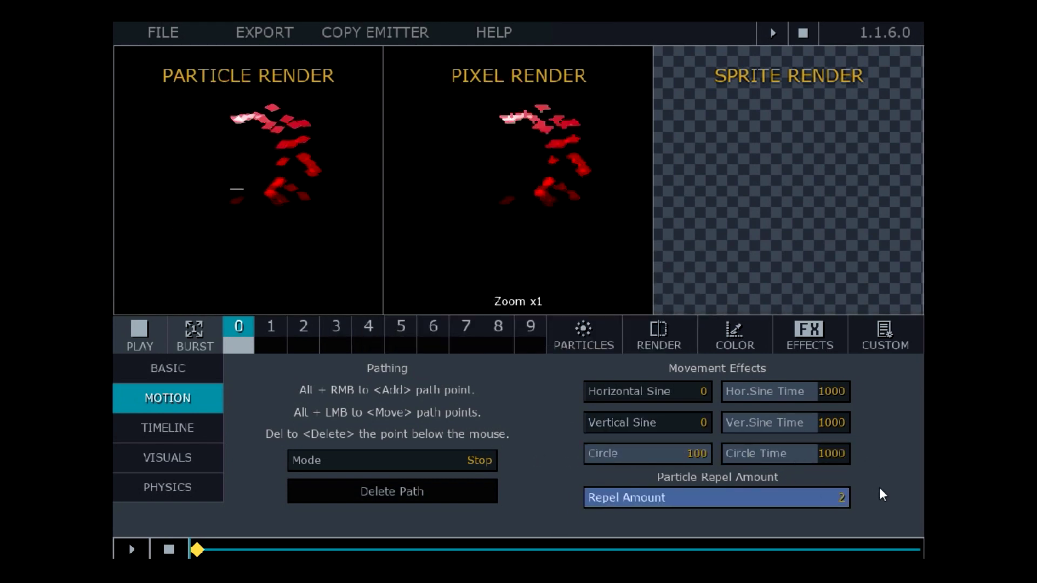
left_click_drag(702, 454, 588, 454)
mouse_move(829, 498)
left_mouse_down()
mouse_move(755, 501)
mouse_move(838, 497)
left_mouse_up()
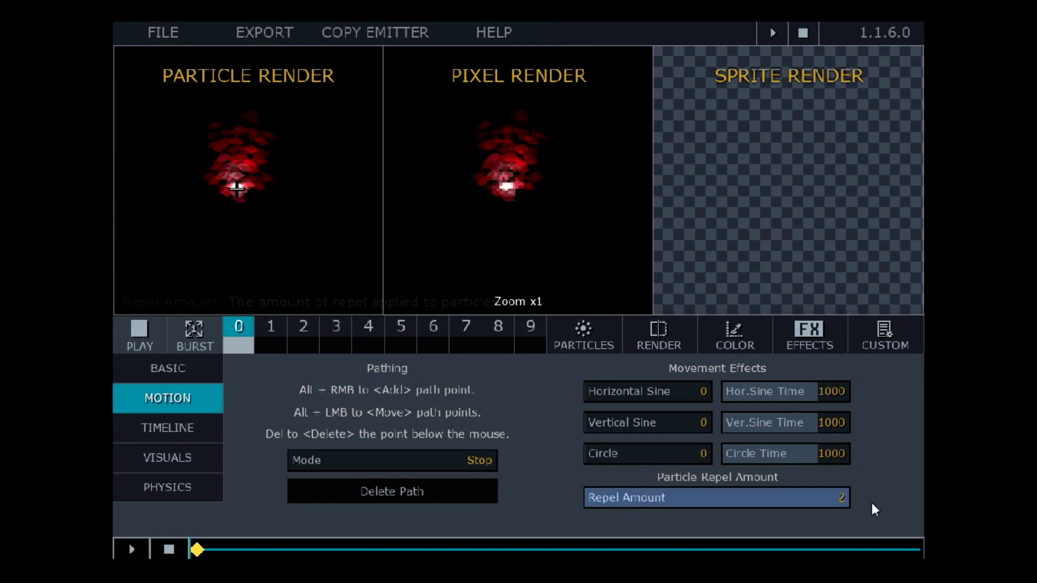
left_click(449, 460)
left_click(464, 498)
left_click(464, 461)
left_click(466, 480)
left_click(468, 517)
left_click(475, 470)
left_click(460, 515)
left_click(467, 462)
left_click(467, 480)
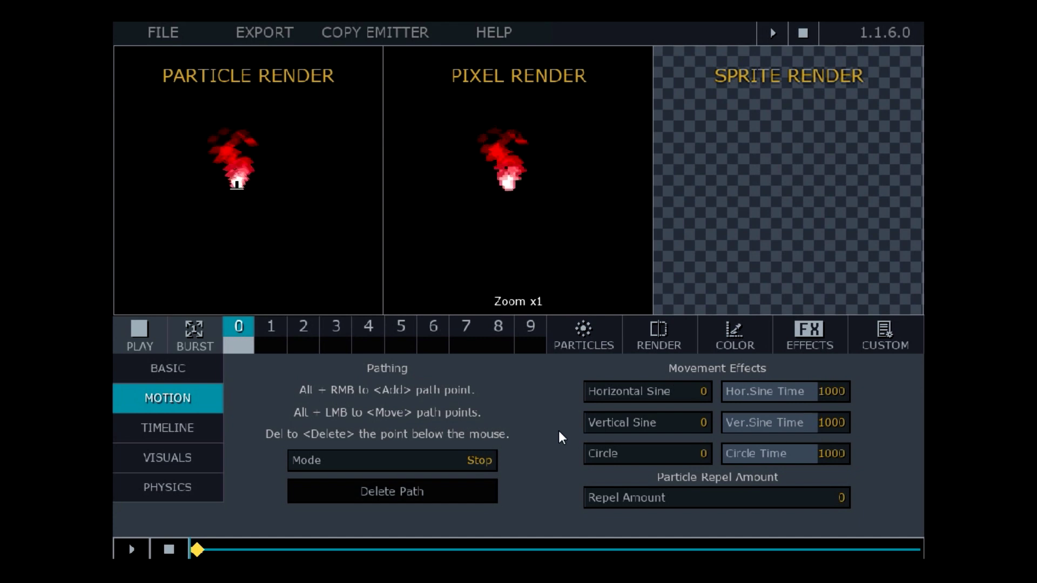
Try the Black&White, CLS, chromatic aberration, blur and glow effects, leaving the flame unchanged.
left_click(787, 343)
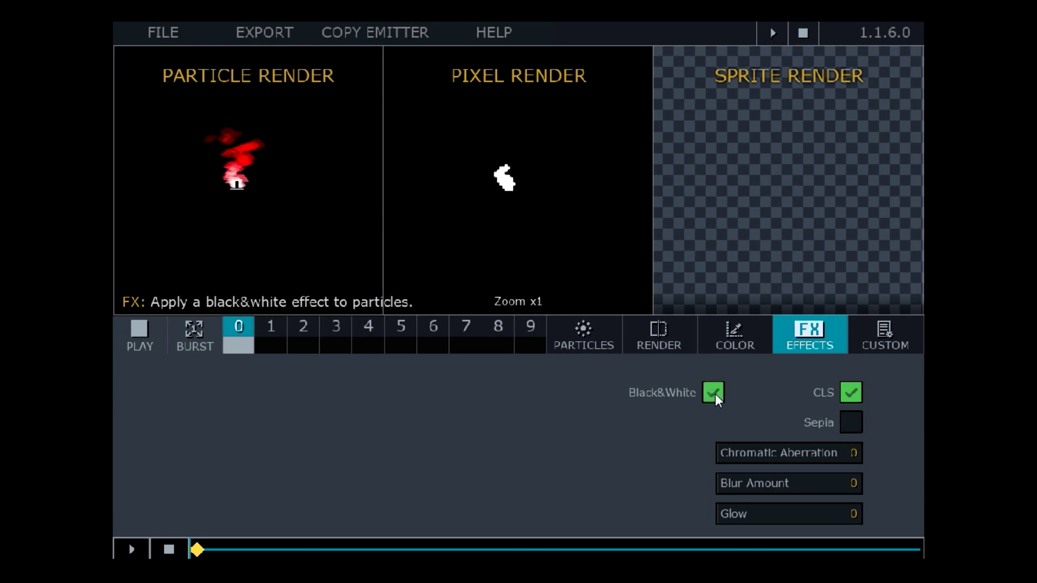
left_click(715, 394)
left_click(861, 398)
left_click(852, 422)
left_click_drag(867, 454, 679, 459)
mouse_move(757, 483)
left_mouse_down()
mouse_move(885, 486)
mouse_move(653, 485)
left_mouse_up()
mouse_move(854, 514)
left_mouse_down()
mouse_move(883, 523)
mouse_move(653, 468)
left_mouse_up()
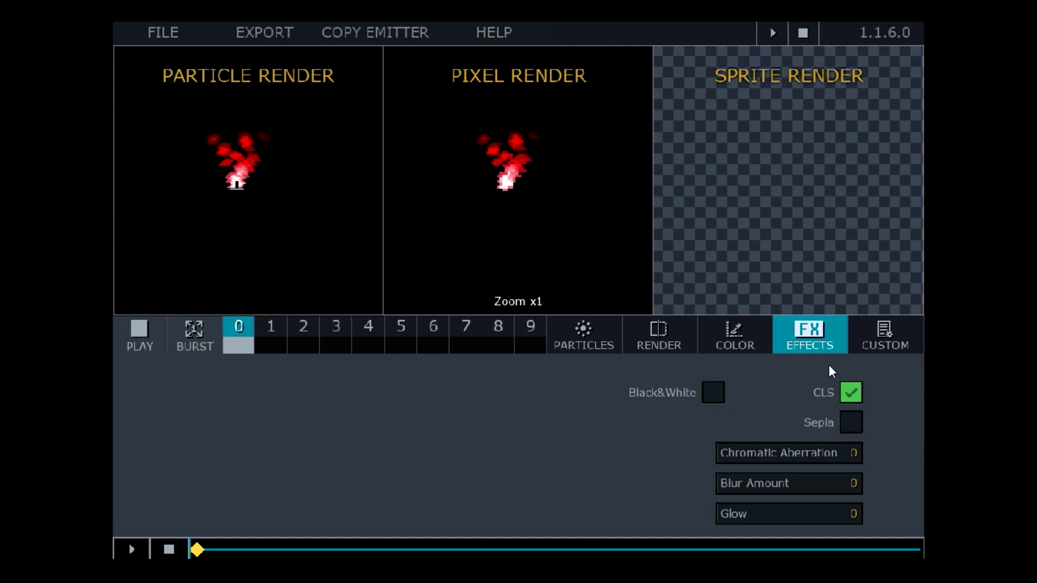
left_click(873, 344)
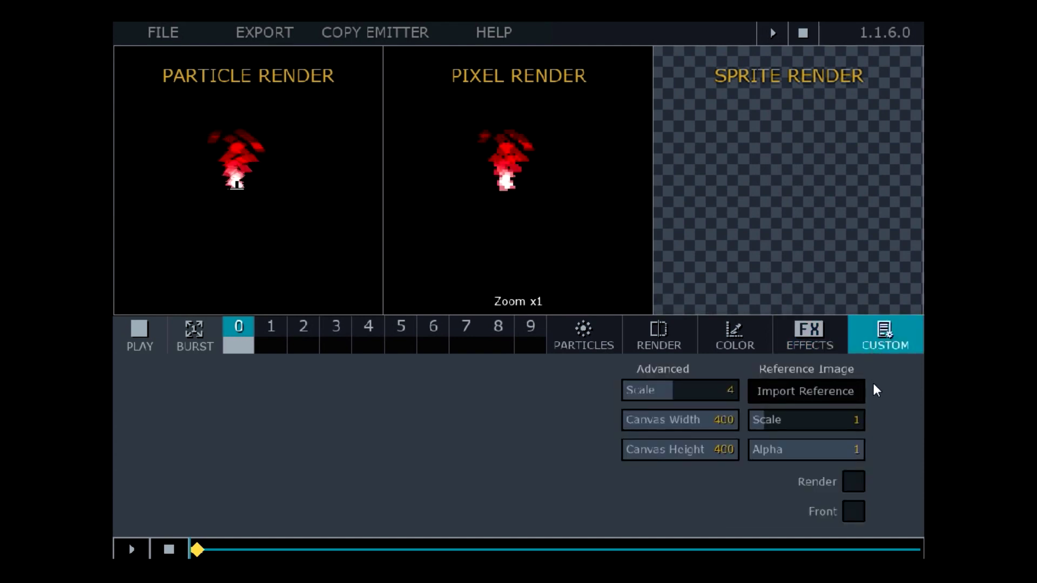
Set the pixel scale to 6 and drag the emitter lower on the canvas.
left_click(723, 392)
scroll(722, 392, "down", 1)
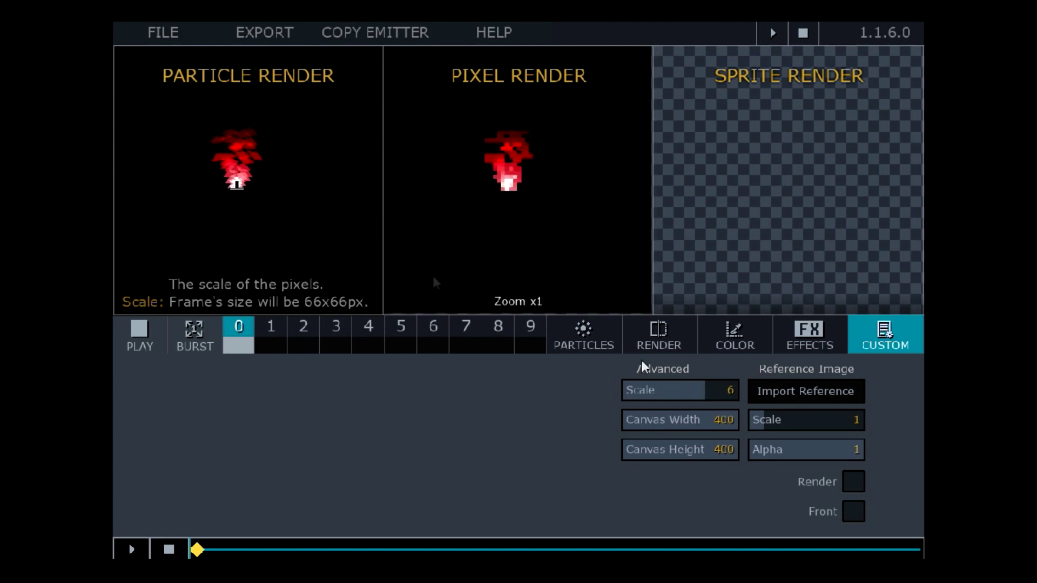
left_click_drag(246, 189, 235, 207)
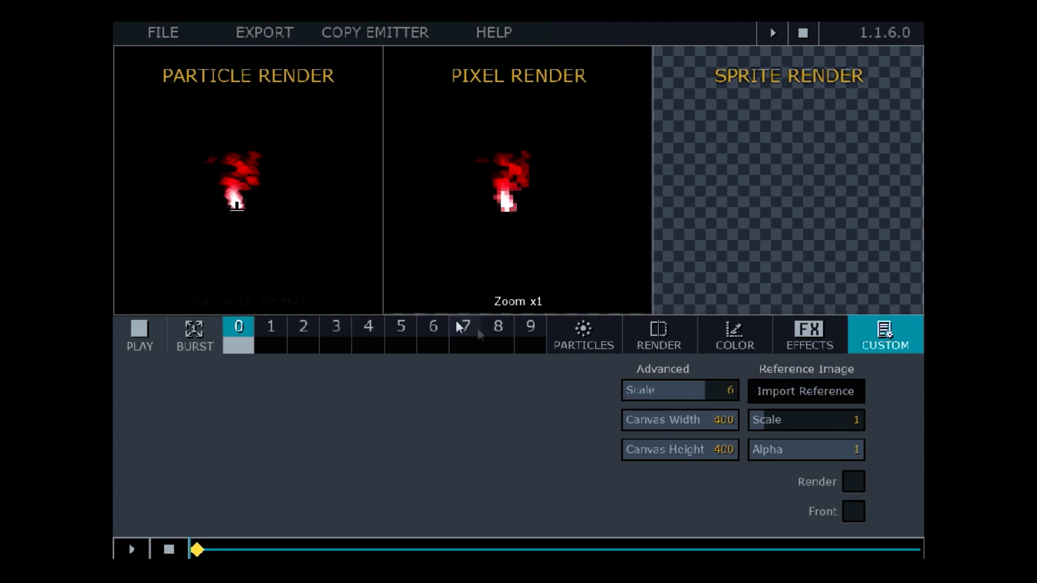
left_click(723, 339)
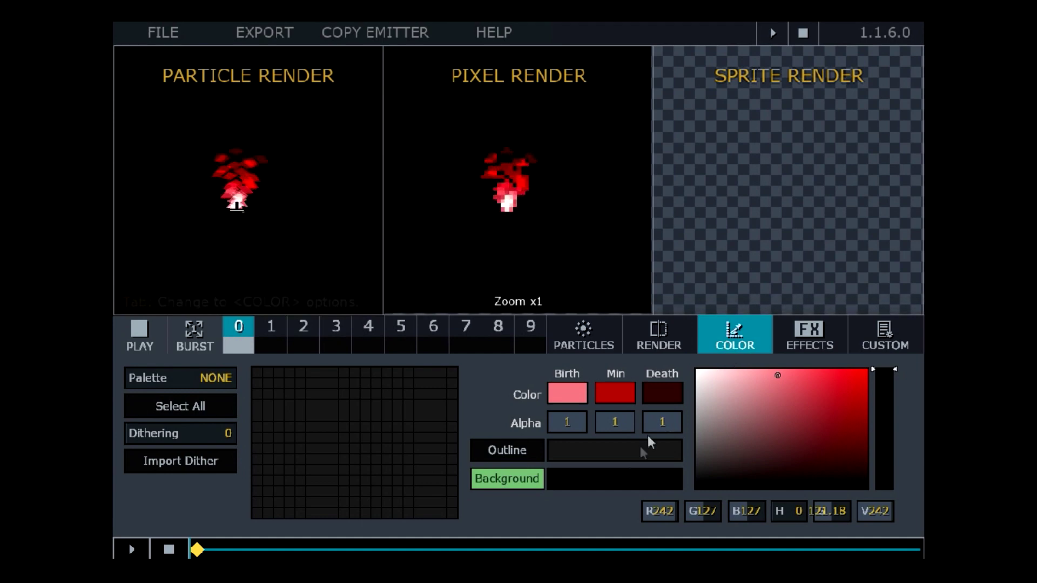
key("r")
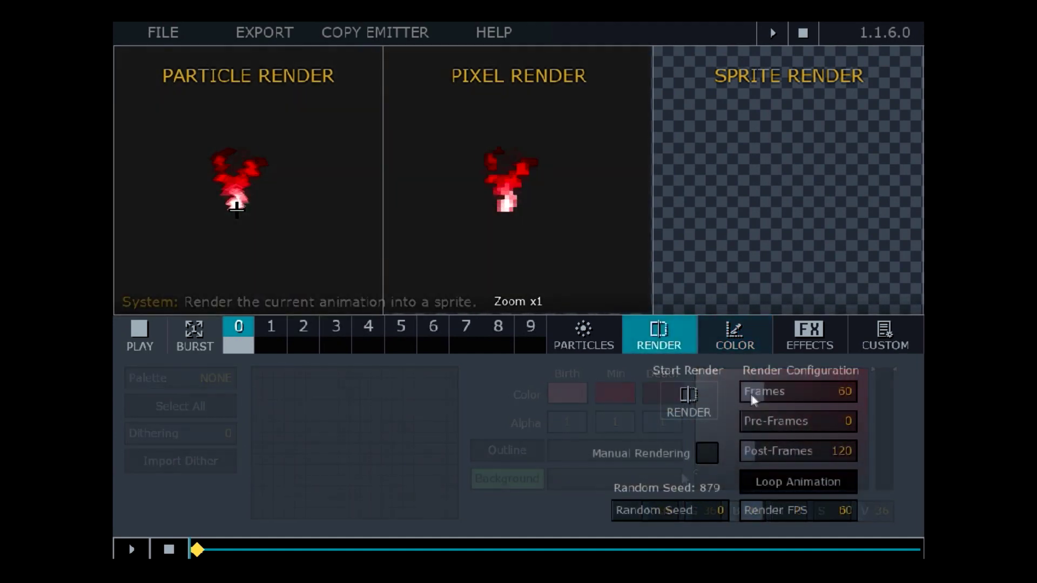
Render the flame to a looping 30-frame sprite with 30 pre-frames and 0 post-frames.
left_click(764, 398)
type("30")
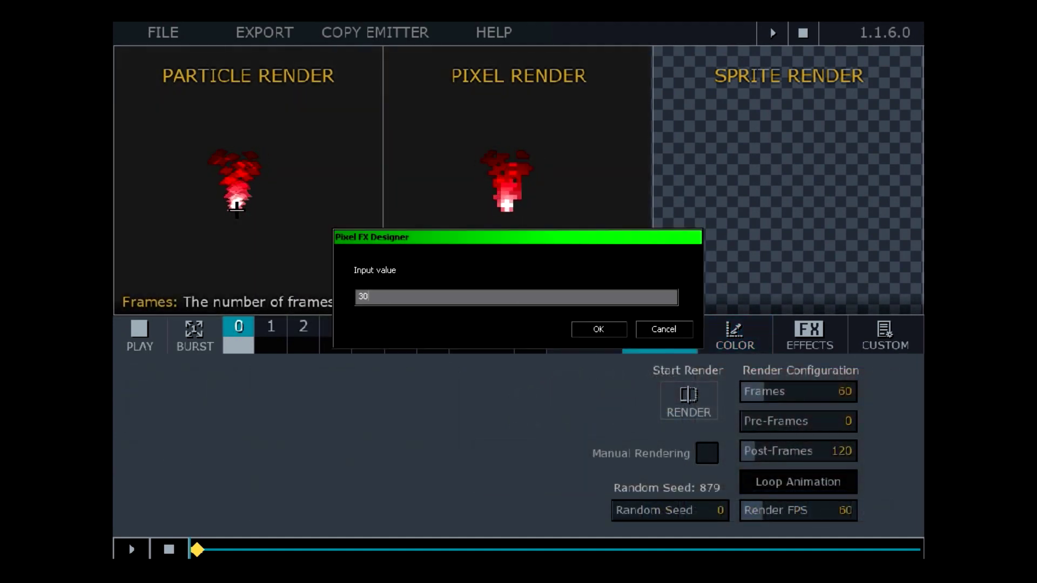
left_click(620, 328)
mouse_move(776, 422)
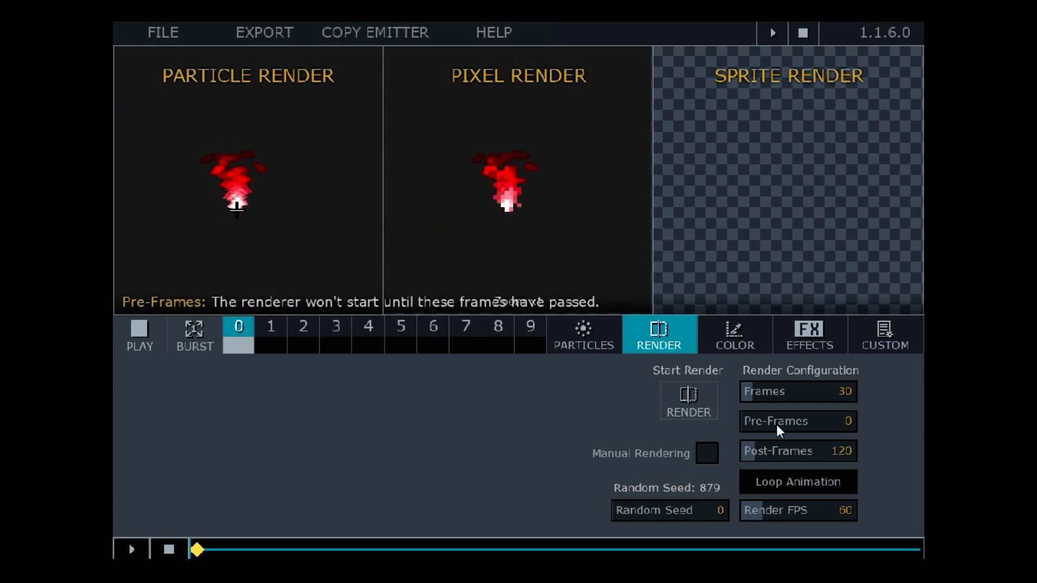
left_click(714, 408)
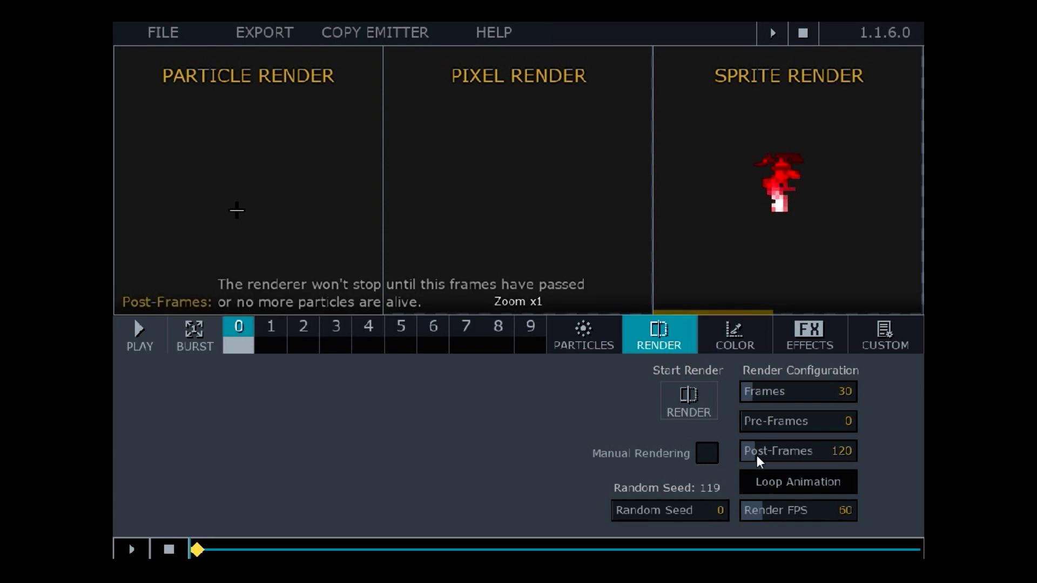
left_click(816, 477)
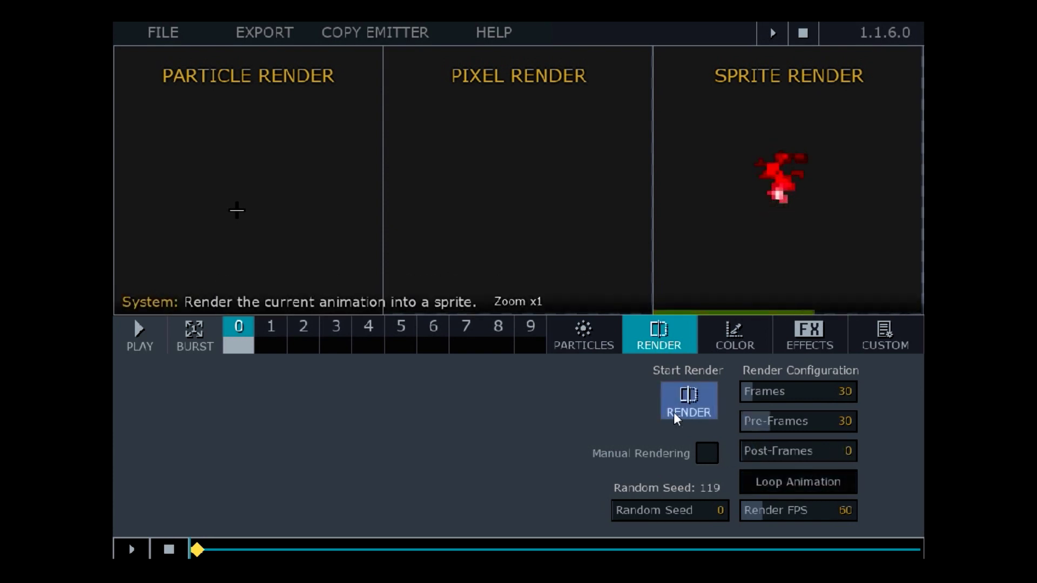
Re-render the red flame as the looping 30-frame sprite.
left_click(675, 408)
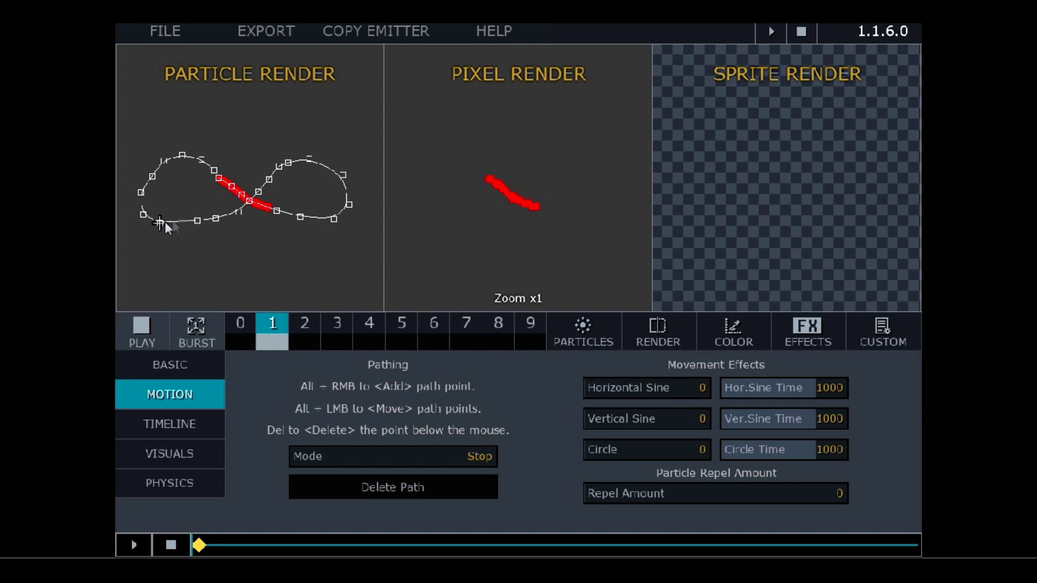
Lighten the mid-life colour swatch, raise max radius and speed, and set burst particles to 29.
left_click(732, 331)
left_click(628, 400)
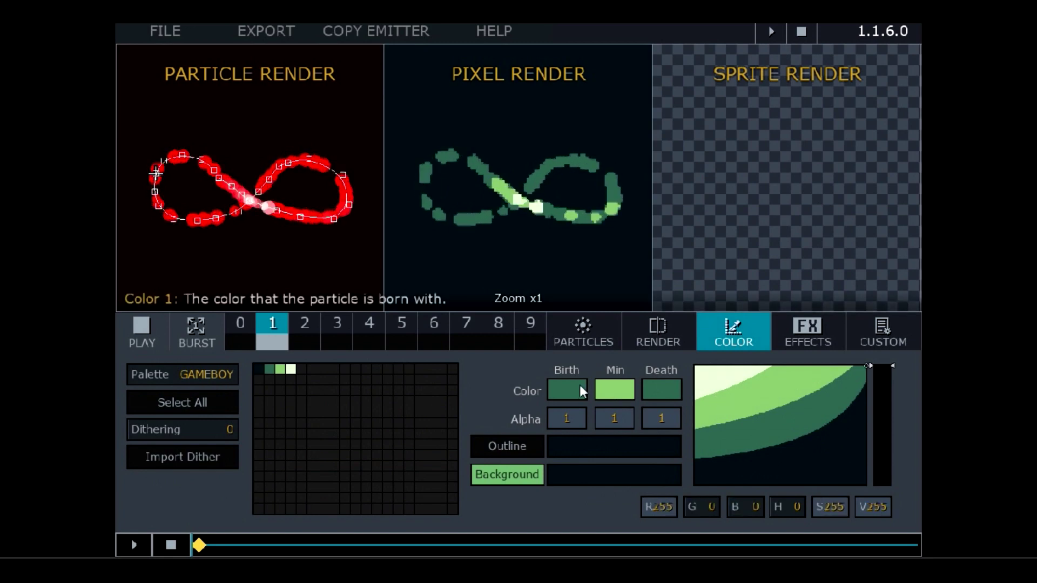
left_click(556, 345)
left_click(354, 474)
left_click(352, 387)
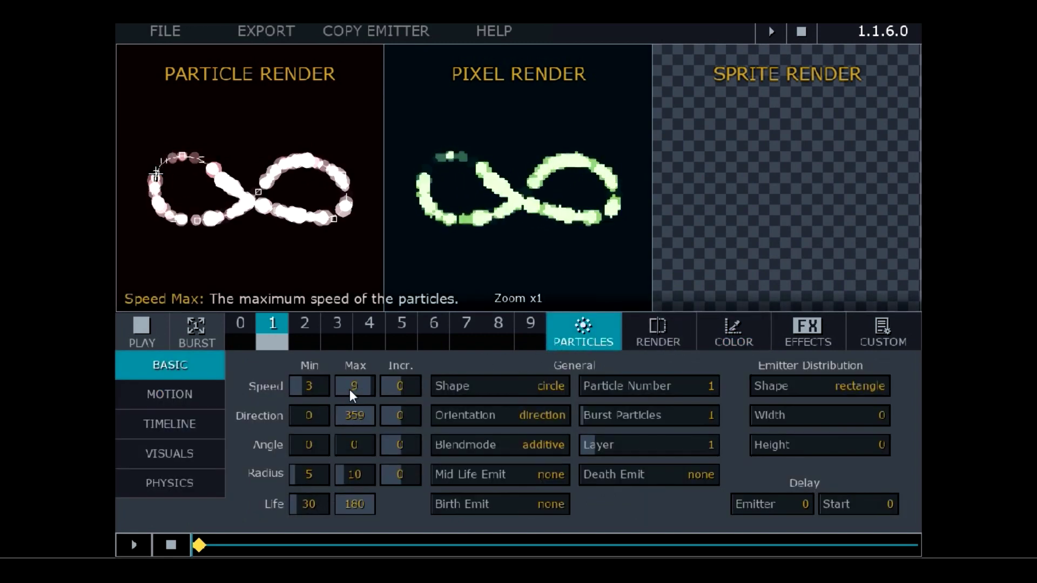
left_click_drag(653, 416, 673, 425)
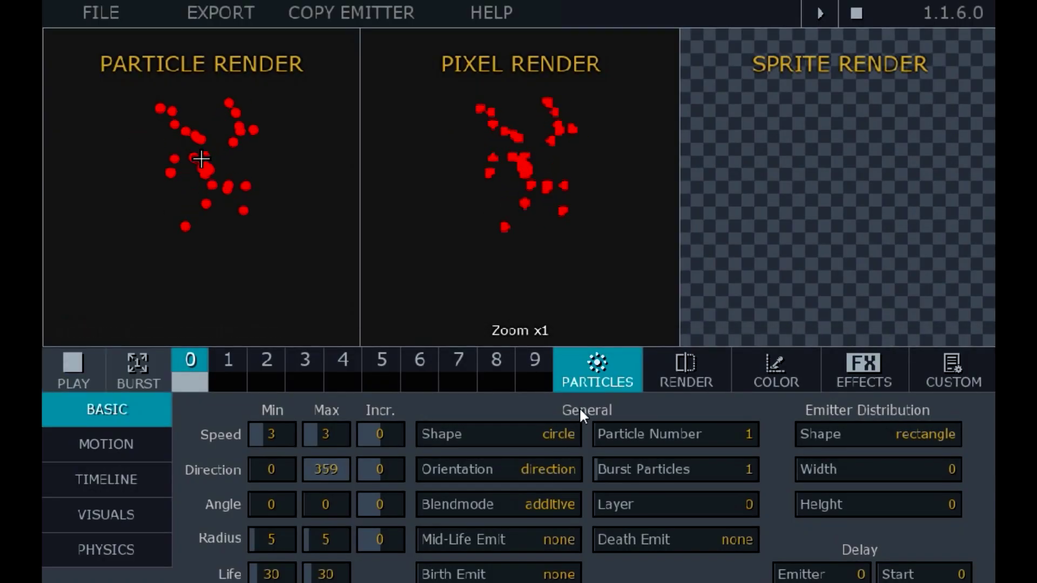
Set Particle Number to 20 and speed 6–7 with a -0.10 increase so particles slow.
left_click_drag(675, 434, 697, 434)
double_click(281, 431)
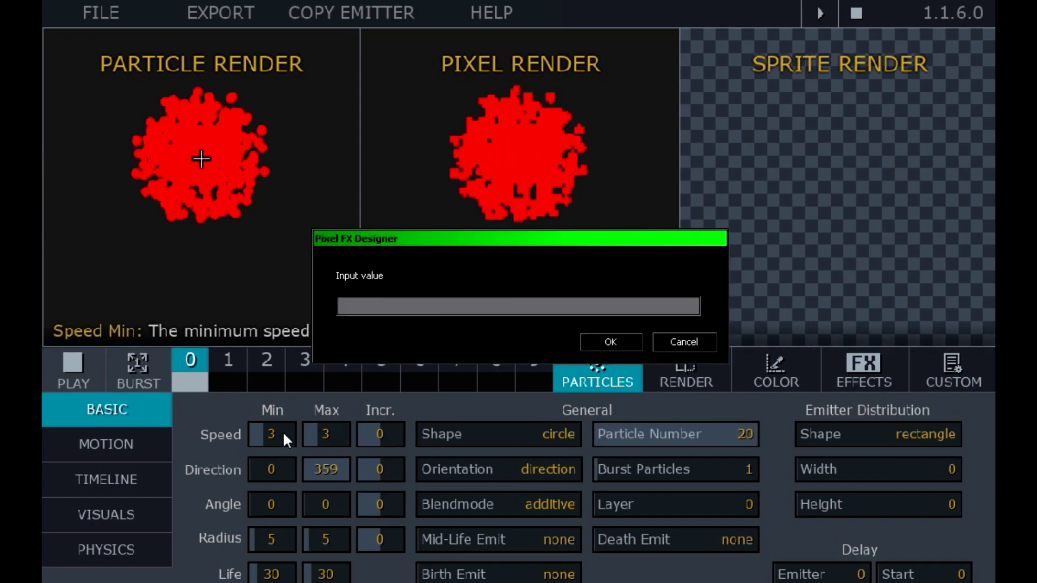
type("6")
key("Return")
double_click(332, 429)
type("7")
key("Return")
left_click_drag(393, 434, 378, 435)
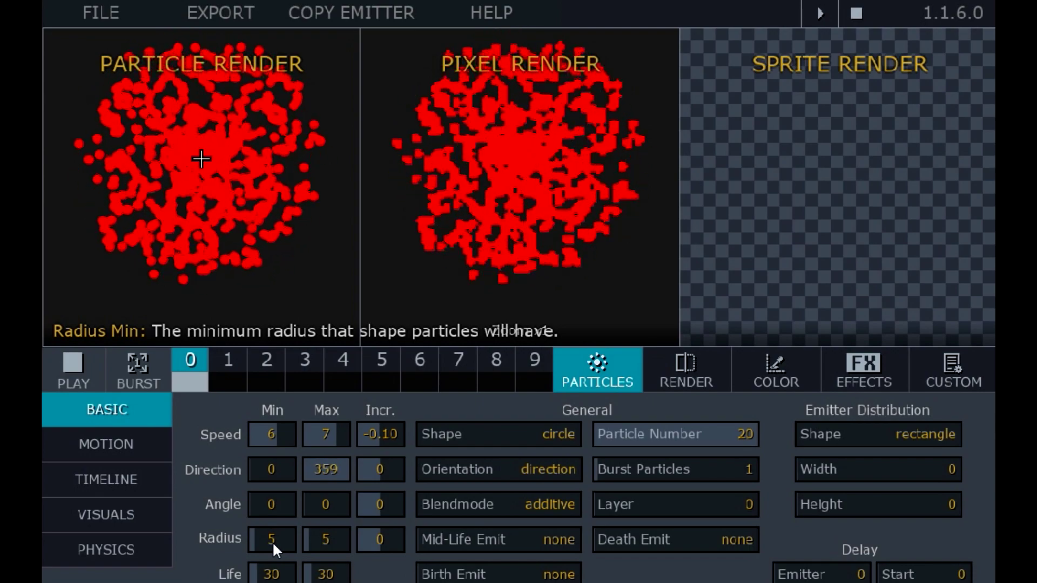
Make particles shrink from radius 20 to 10 with a -0.20 radius increase.
double_click(269, 542)
type("20")
key("Return")
double_click(318, 542)
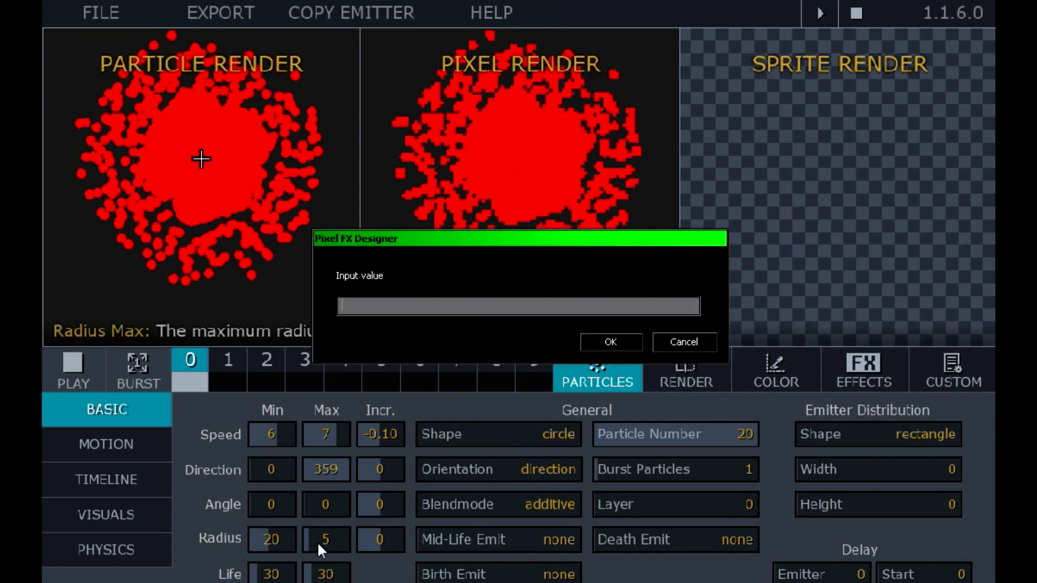
type("10")
key("Return")
left_click_drag(380, 540, 357, 540)
Set particle life to 20/20 and delay the emitter start by 30 frames.
double_click(270, 575)
type("20")
key("Return")
double_click(324, 574)
type("20")
left_click_drag(787, 579, 864, 575)
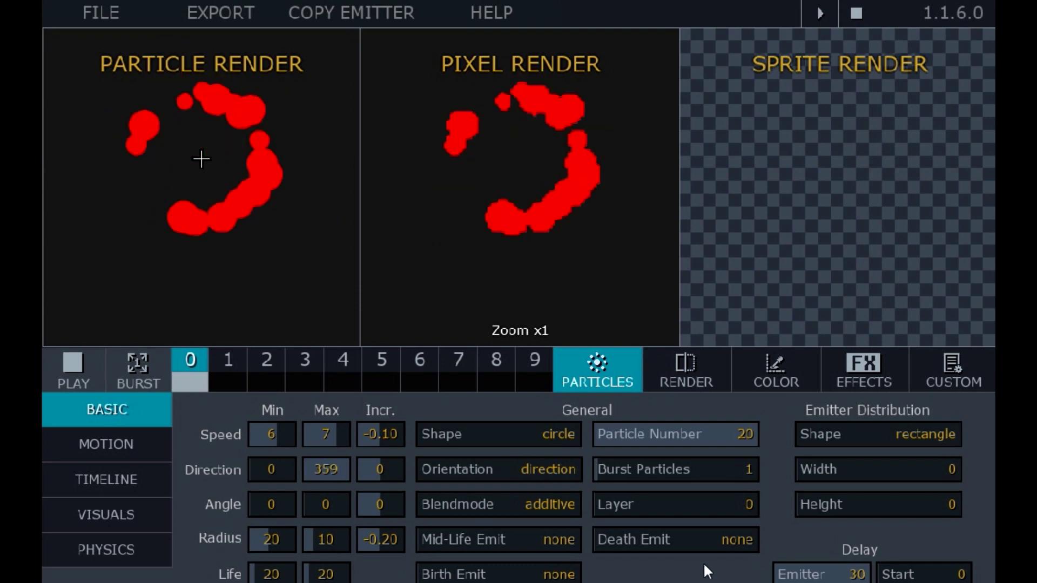
Give the burst the GAMEBOY palette with a pale birth and lighter mid-life colour, and enable emitter 1.
left_click(812, 381)
left_click(140, 427)
left_click(121, 555)
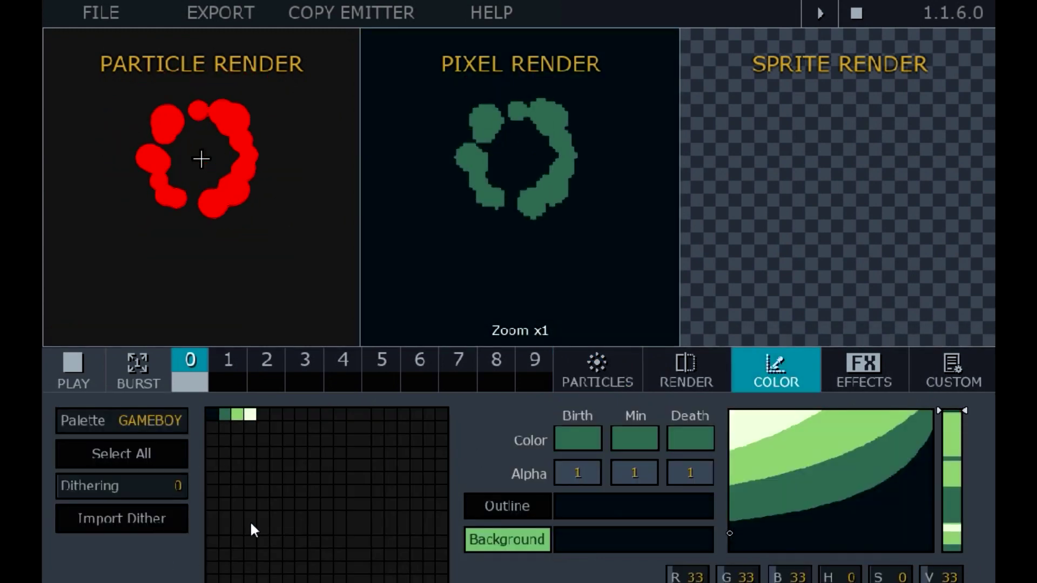
left_click(639, 446)
left_click(784, 471)
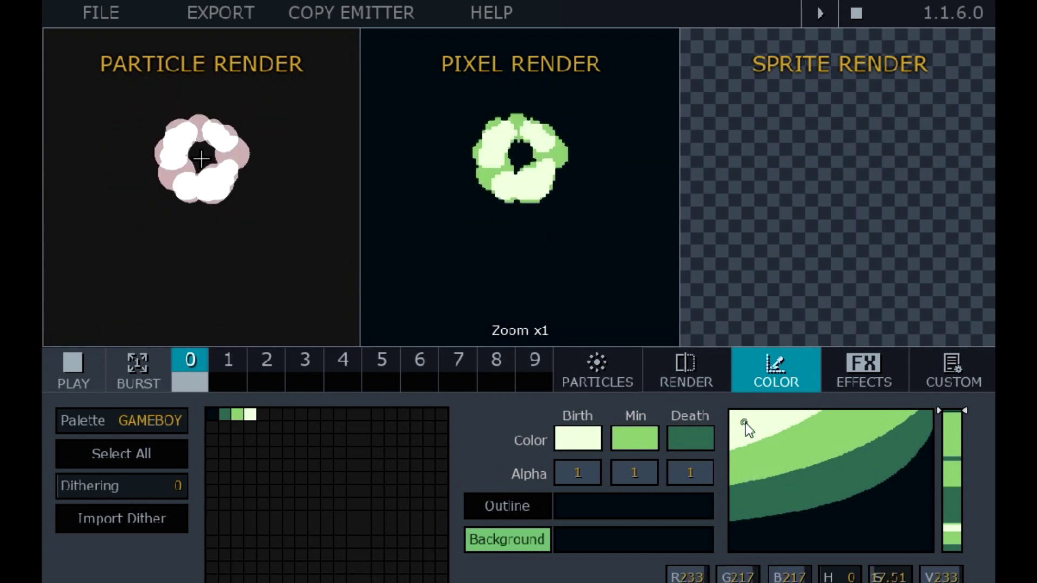
left_click(610, 367)
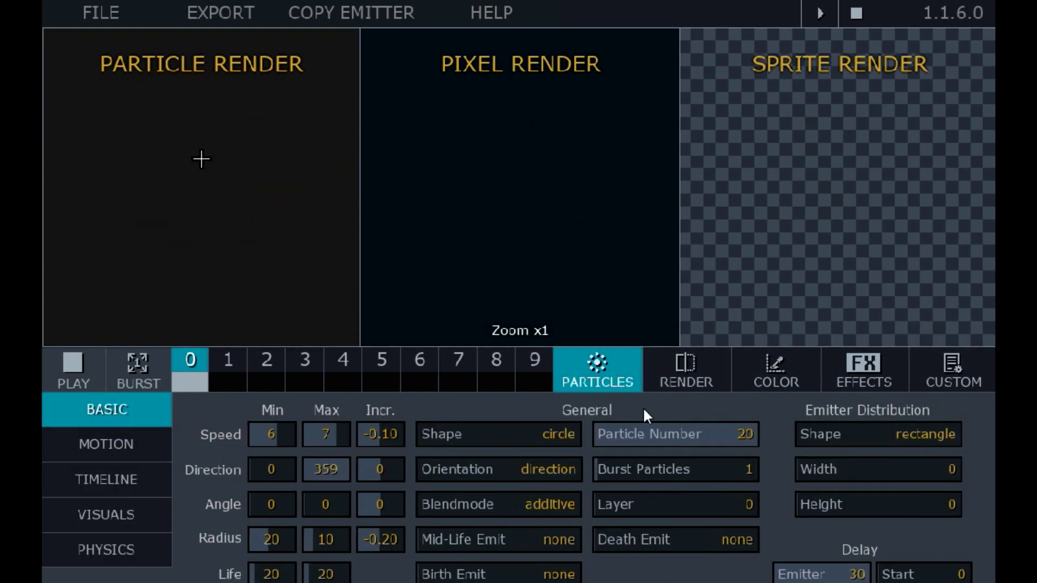
left_click(230, 379)
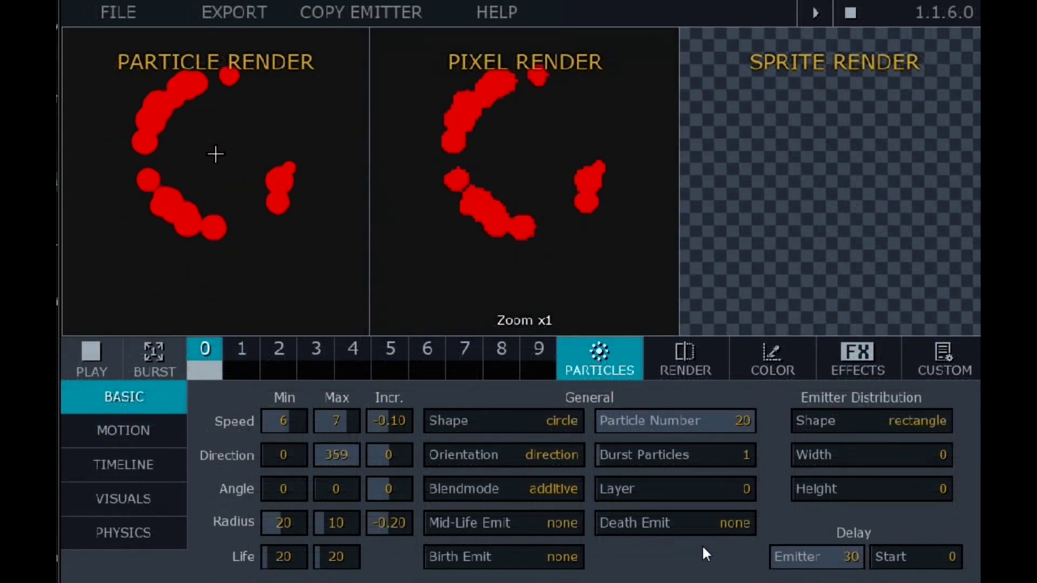
Apply the GAMEBOY palette with a pale birth colour again, then activate emitter 1 for editing.
left_click(773, 360)
left_click(170, 406)
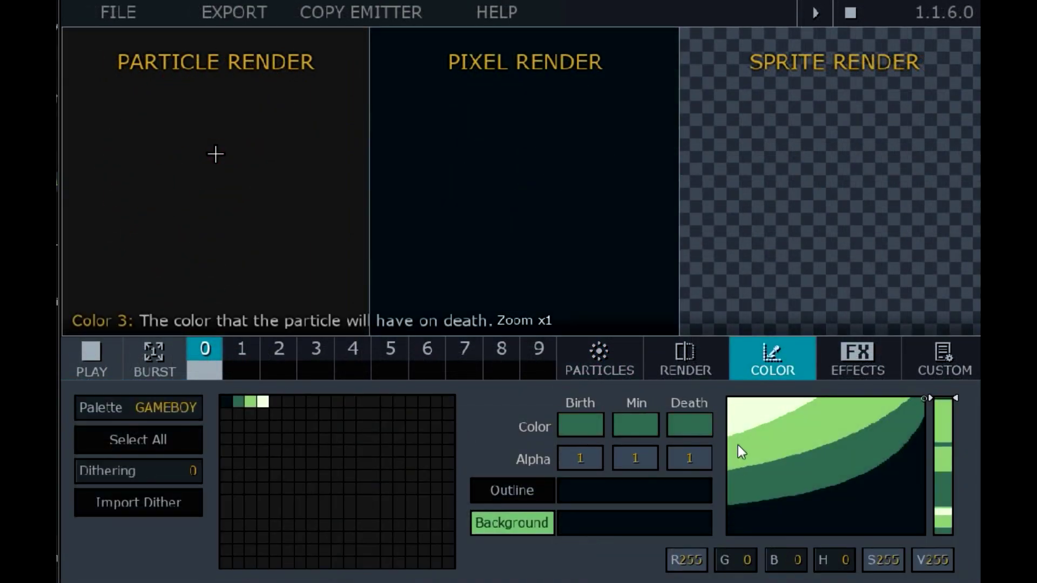
left_click(741, 409)
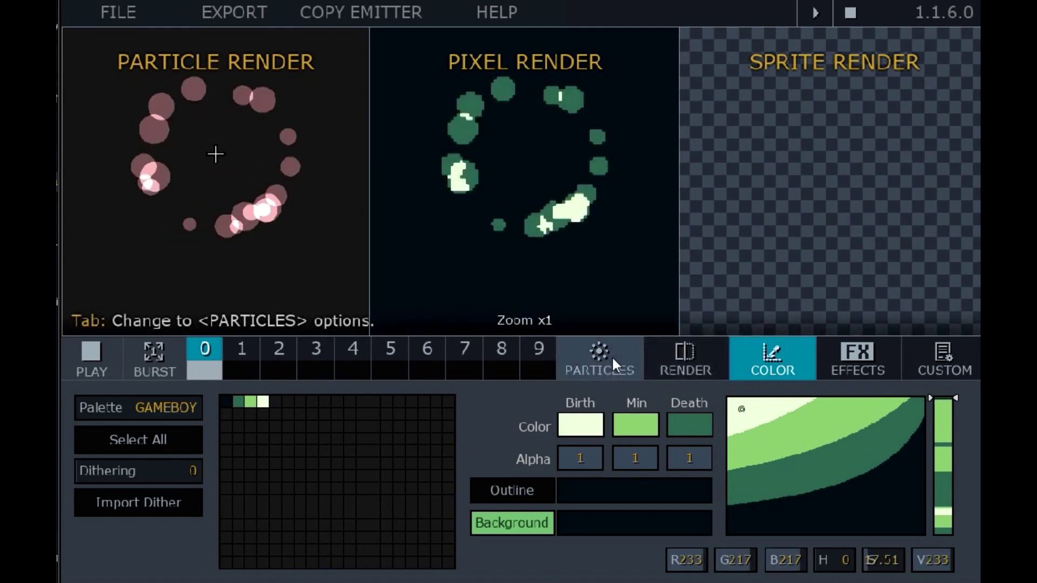
left_click(613, 365)
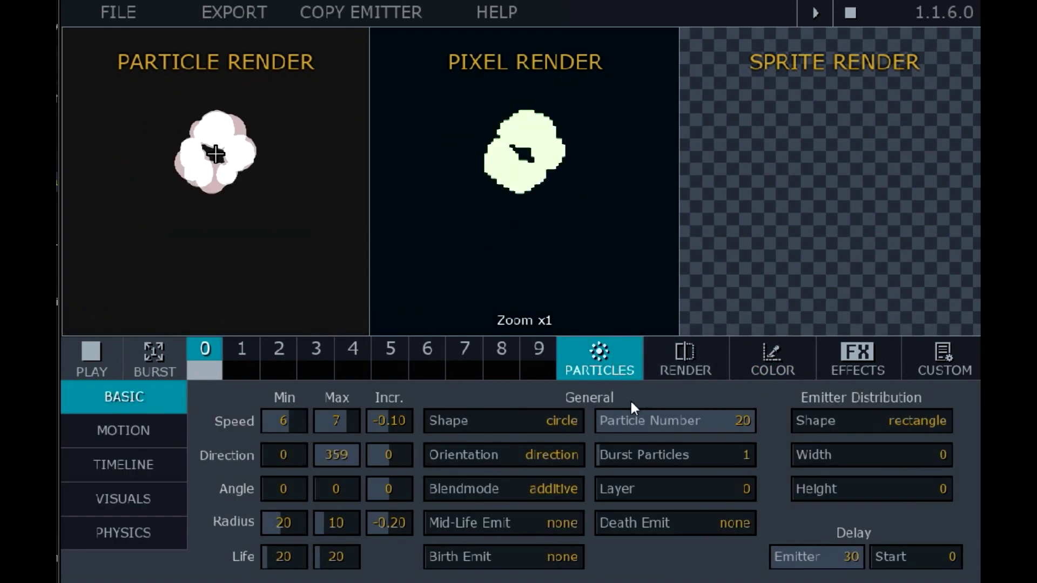
left_click(242, 367)
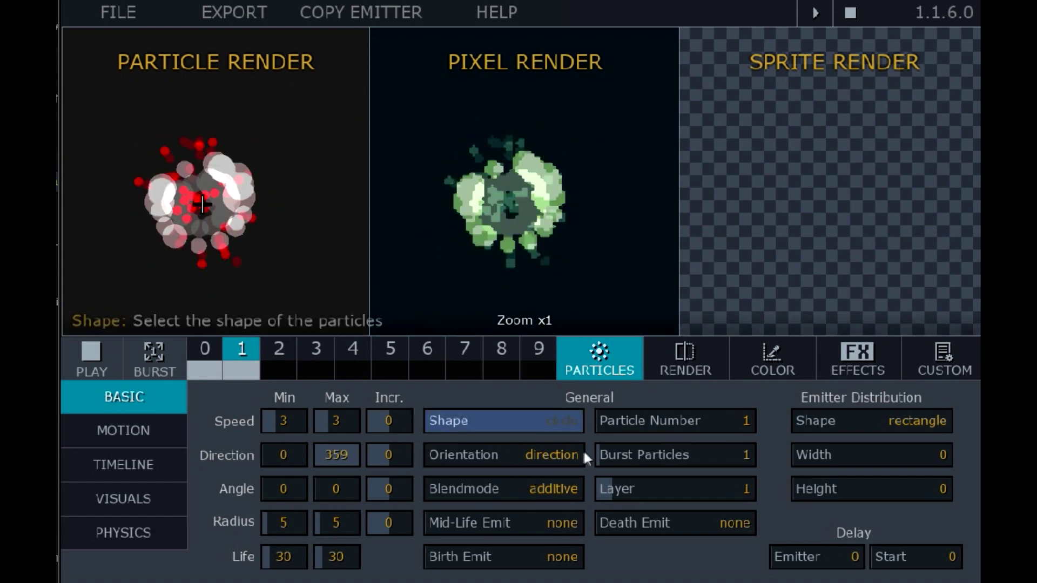
Delay emitter 1 by 30 frames and set its minimum radius to 40.
left_click_drag(797, 551, 692, 552)
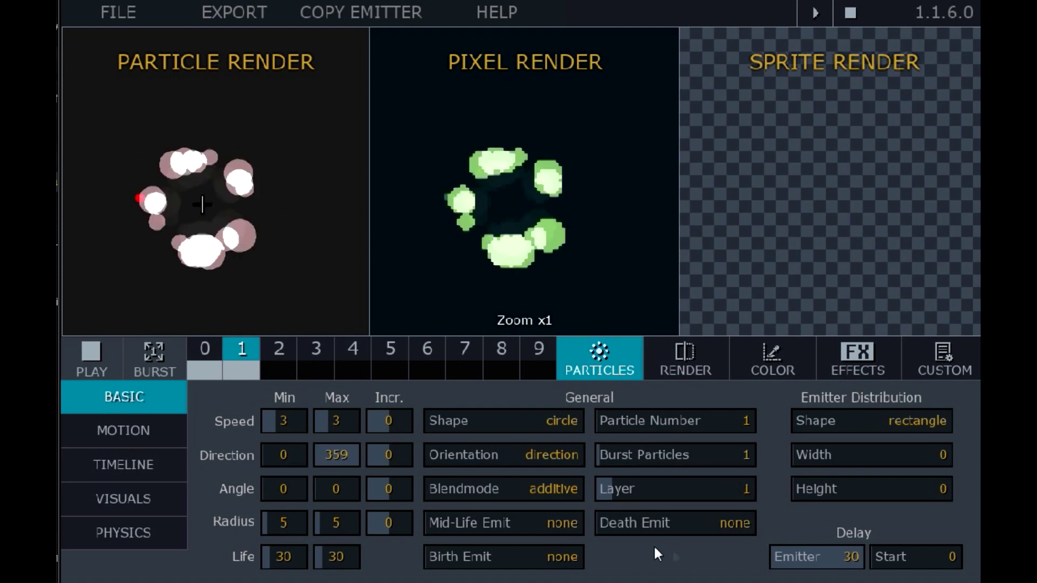
scroll(333, 522, "up", 5)
right_click(284, 523)
type("44")
key("Return")
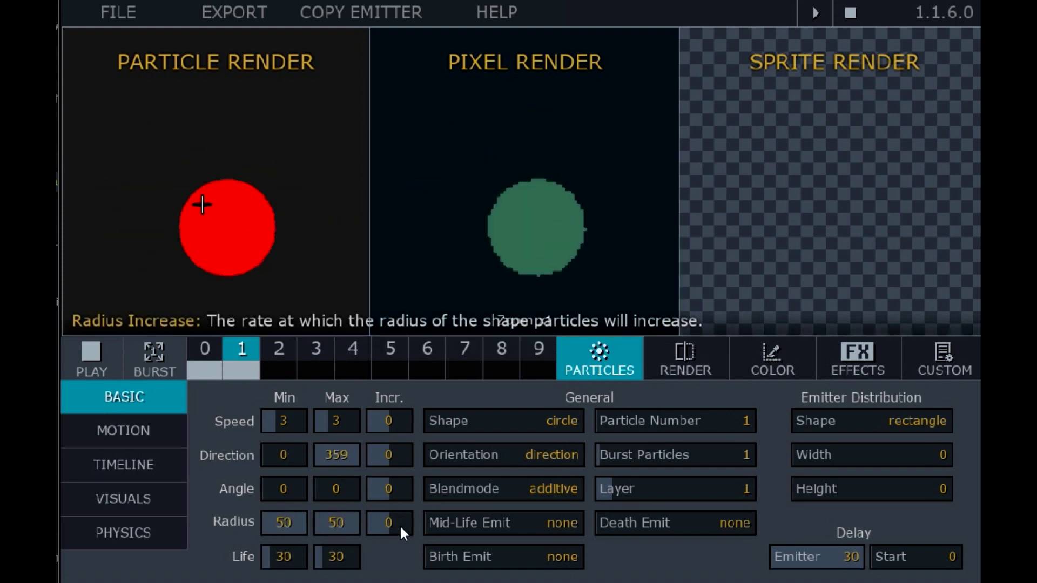
right_click(293, 523)
type("40")
key("Return")
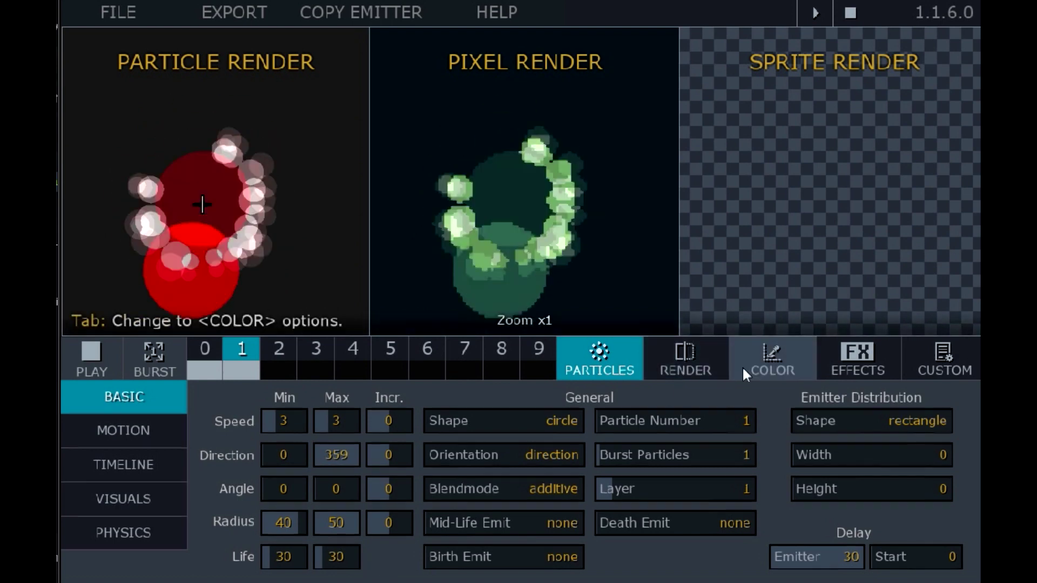
Colour emitter 1 pale at birth, fading to a dark death colour.
left_click(756, 362)
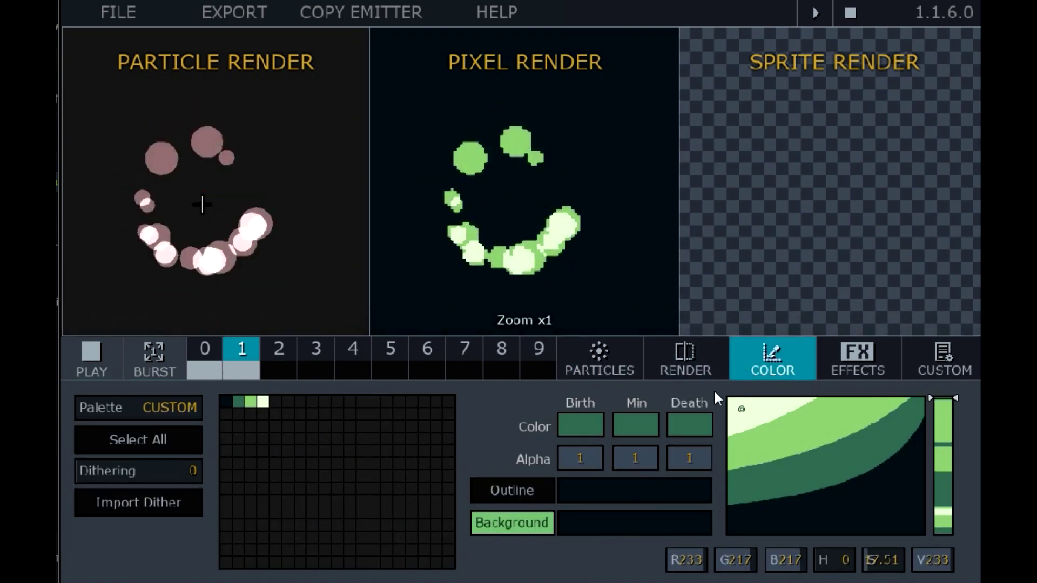
left_click(579, 425)
left_click(817, 505)
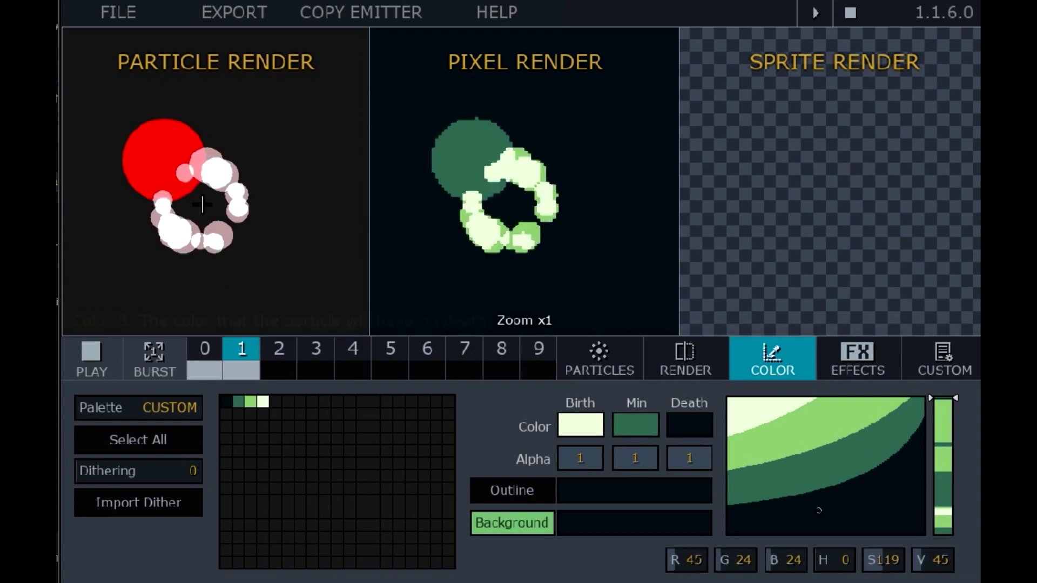
left_click(623, 367)
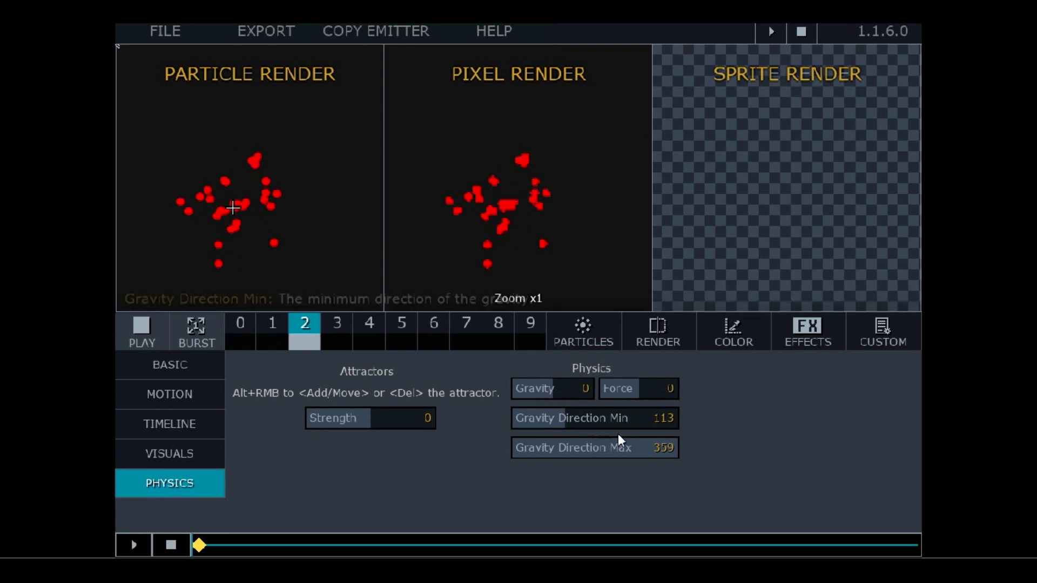
Experiment with emitter 2's gravity direction range, entering values 0 and 60, then widening it.
left_click_drag(619, 441, 572, 447)
right_click(572, 447)
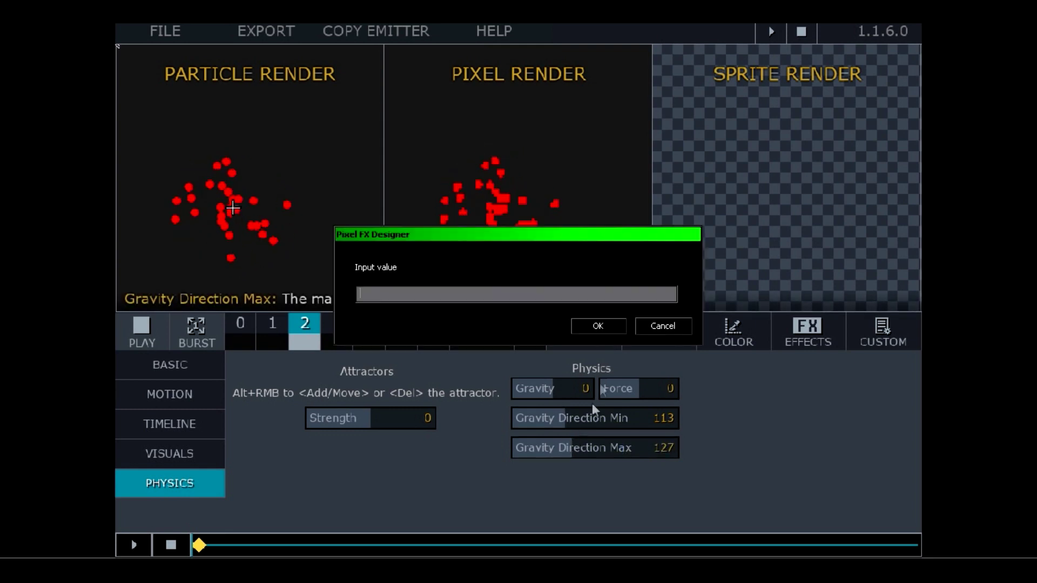
type("60")
left_click(605, 331)
right_click(578, 420)
type("60")
key("Return")
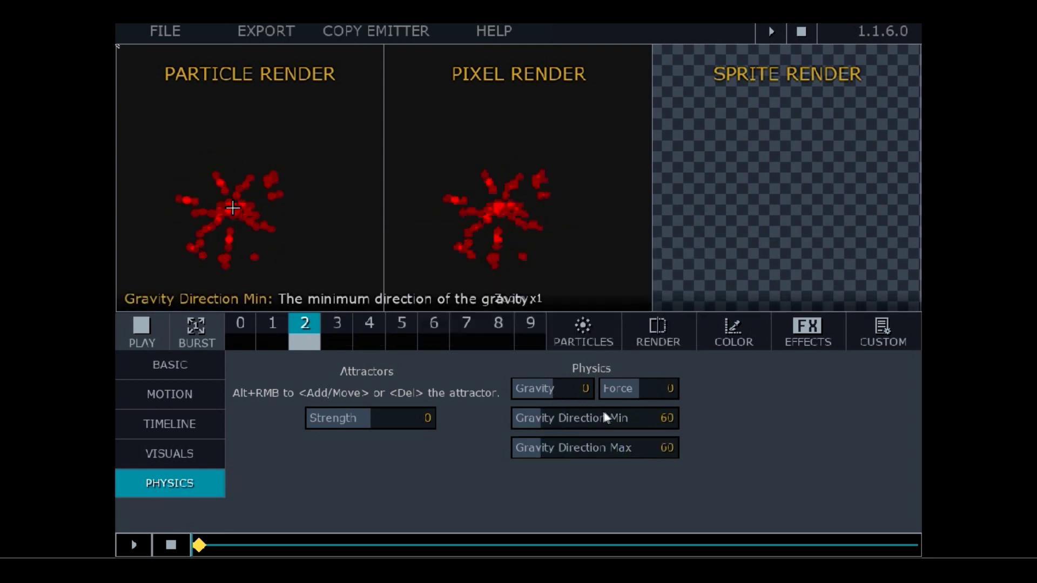
left_click_drag(592, 446, 629, 406)
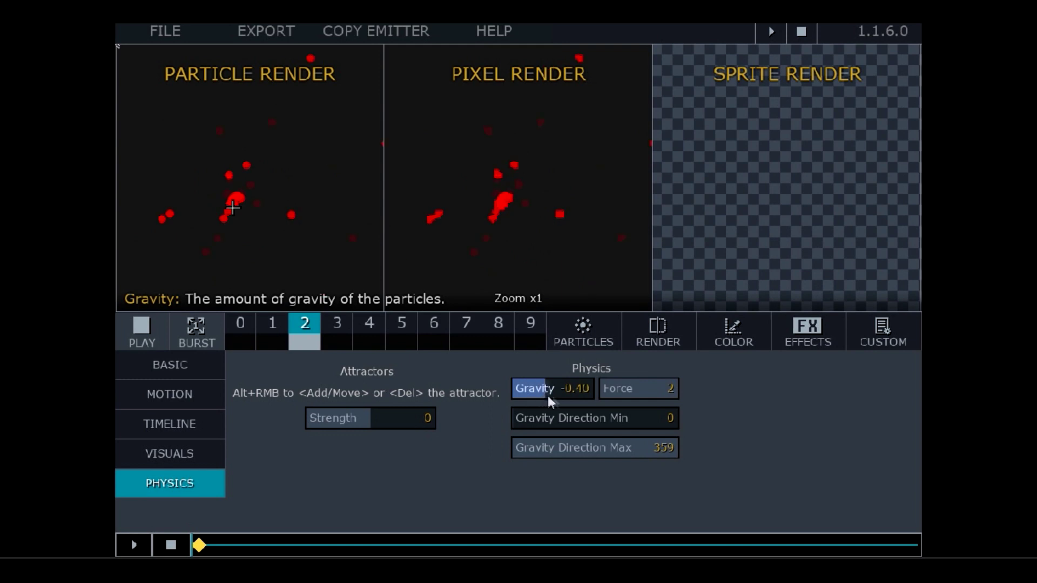
Reset emitter 2's gravity, force and attractor strength to 0.
right_click(558, 400)
type("0")
key("Return")
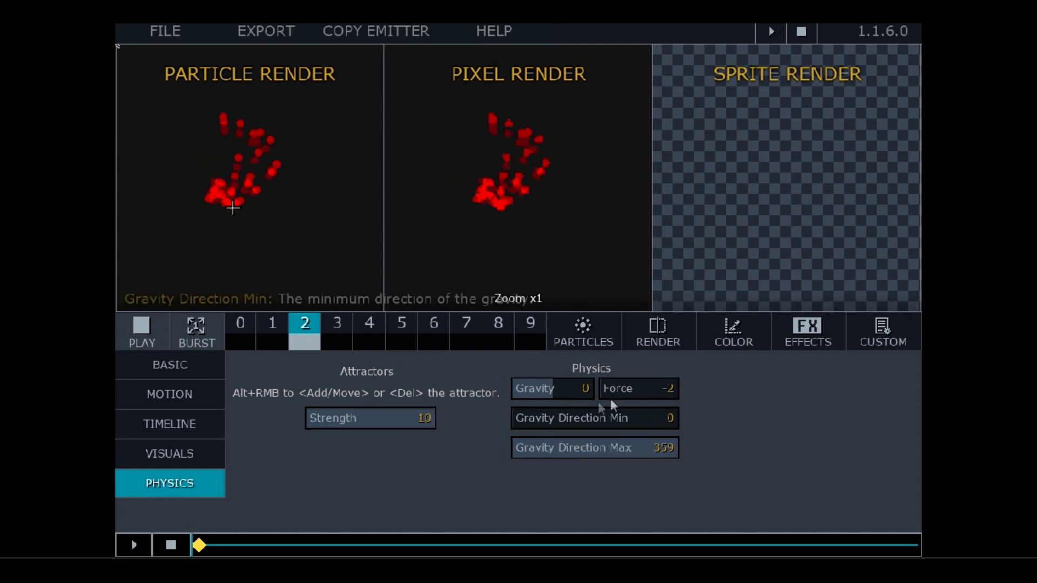
right_click(655, 388)
left_click(600, 327)
right_click(405, 417)
type("0")
left_click(600, 327)
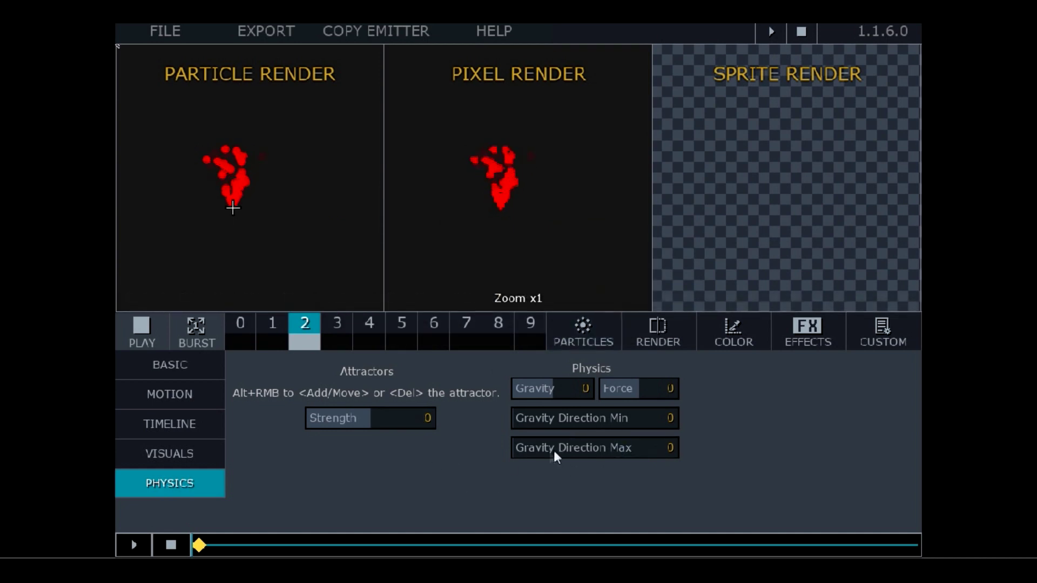